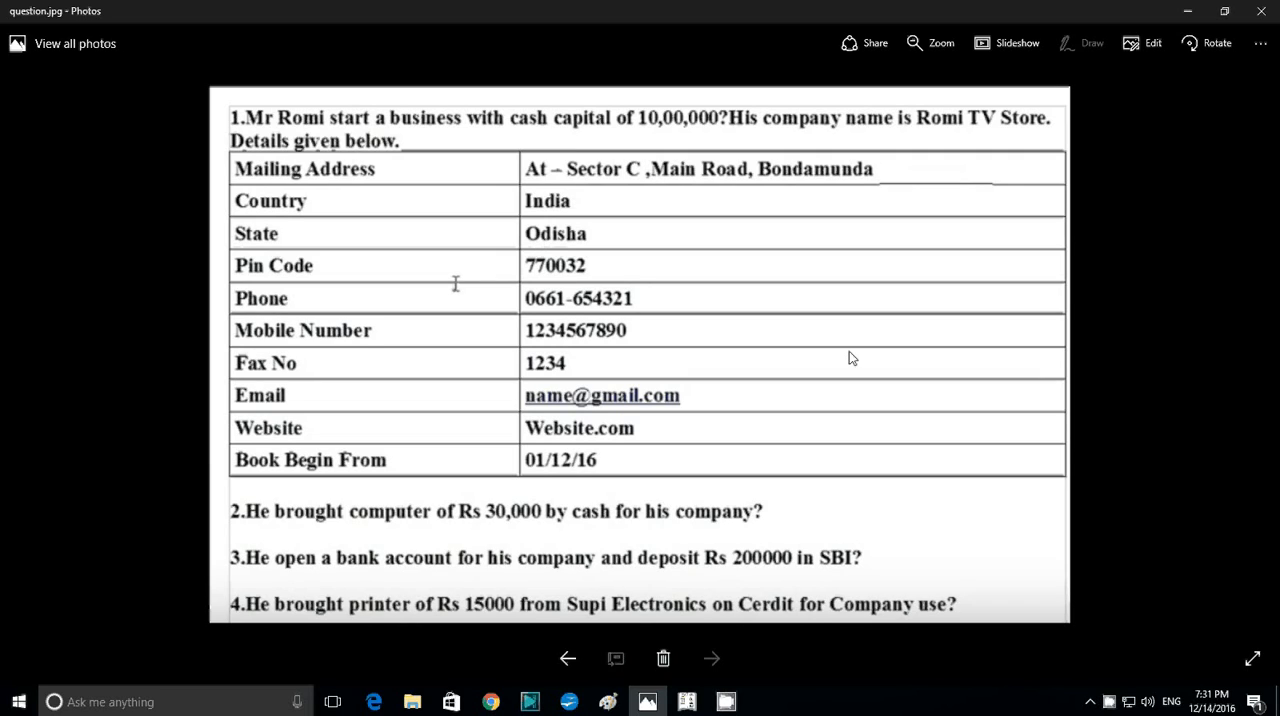
- Check the cash capital transaction in the question image and open a receipt voucher under Accounting Vouchers in Tally.ERP 9
click(688, 702)
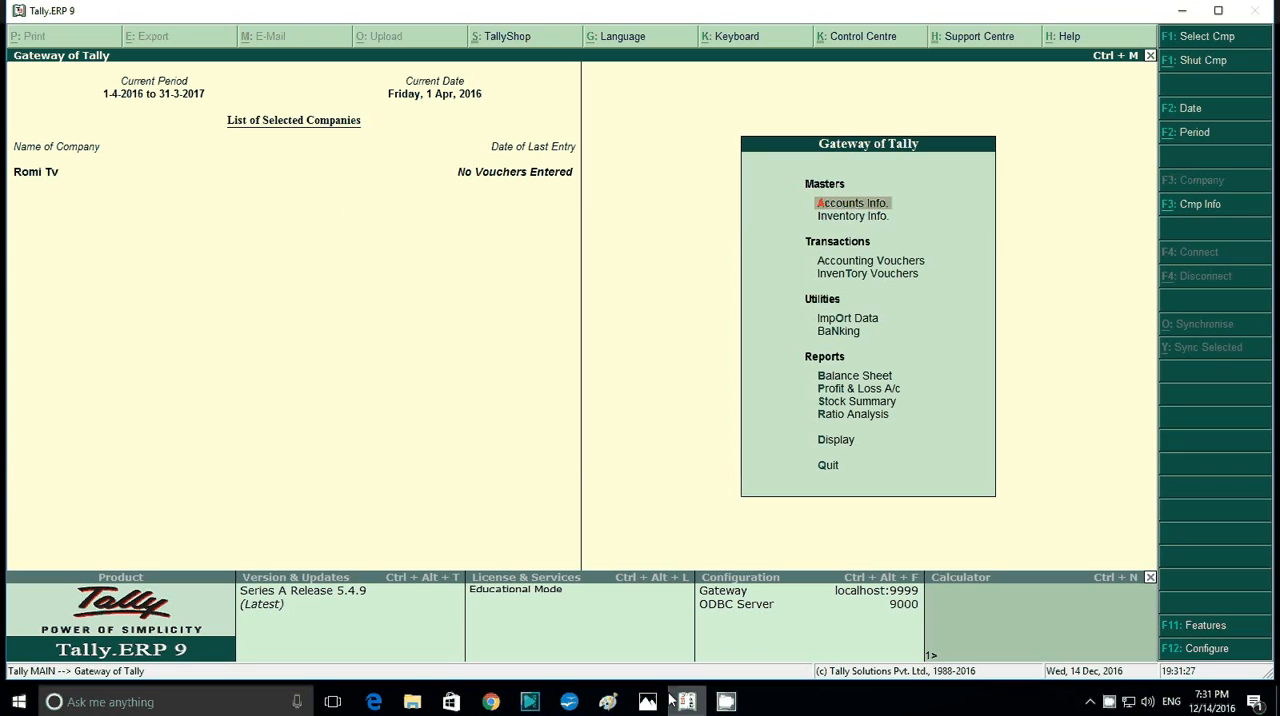
mouse_move(658, 707)
key(Down)
key(Down)
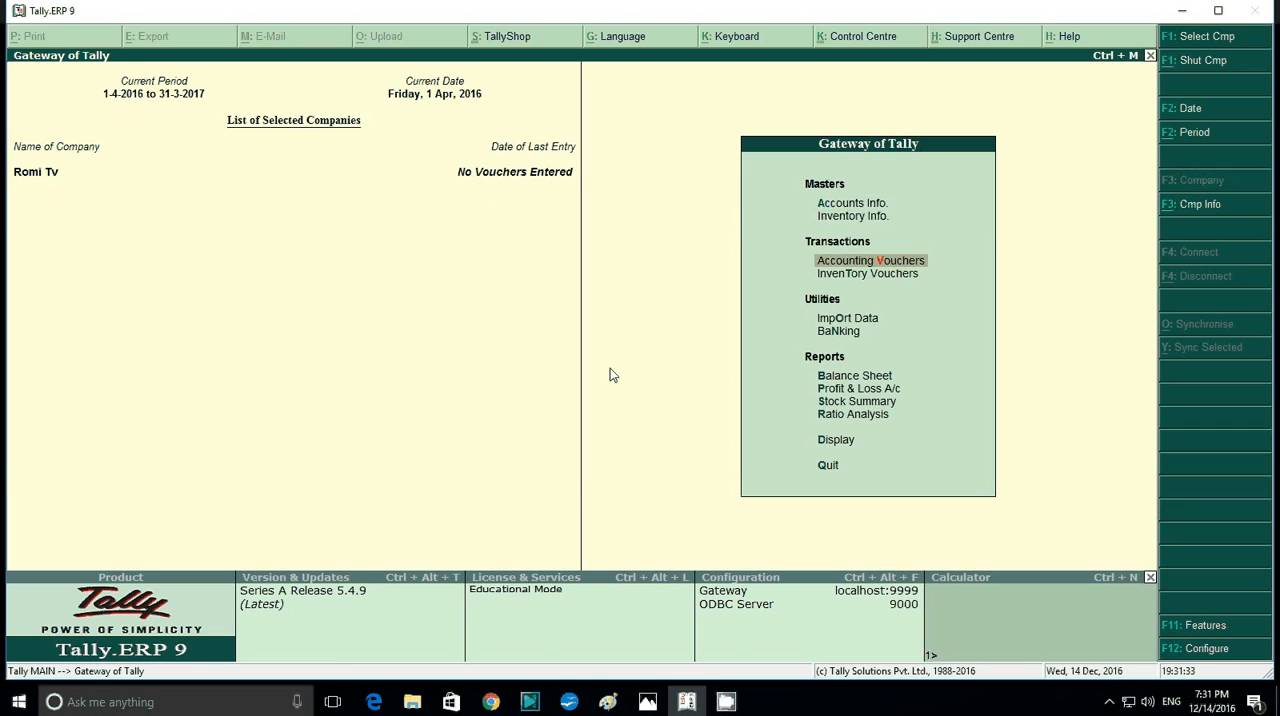
click(647, 702)
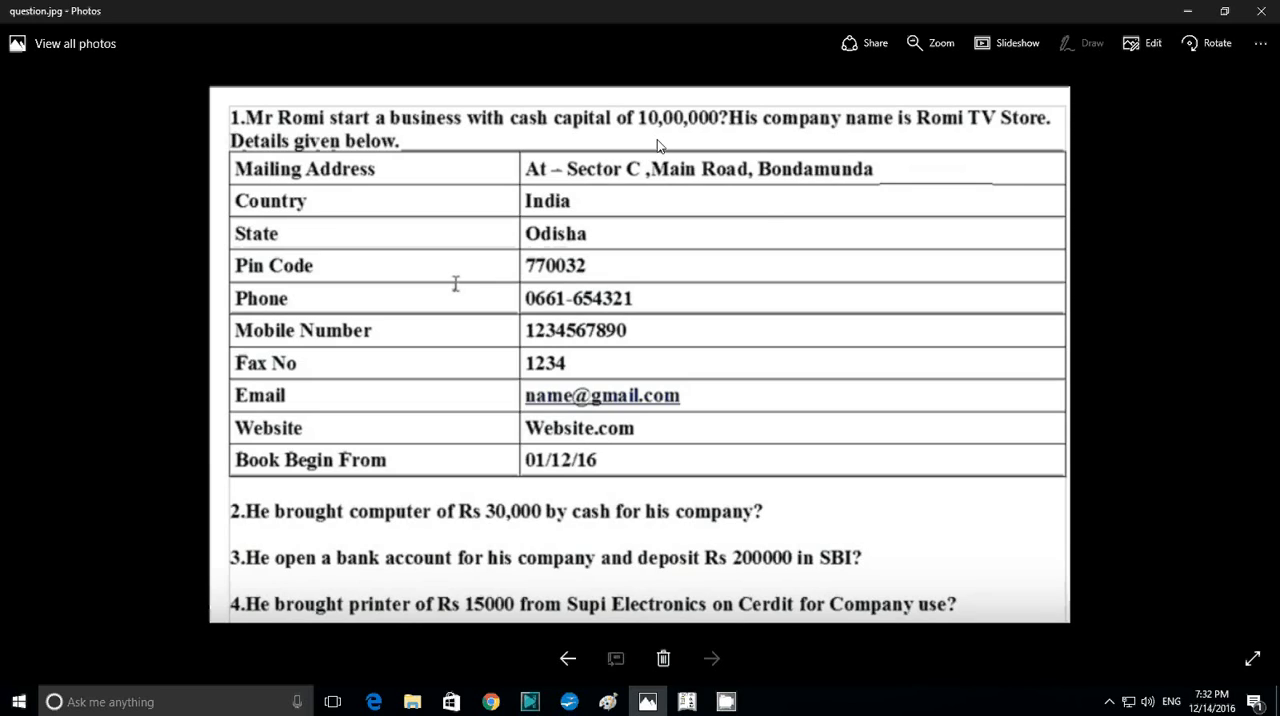
click(687, 702)
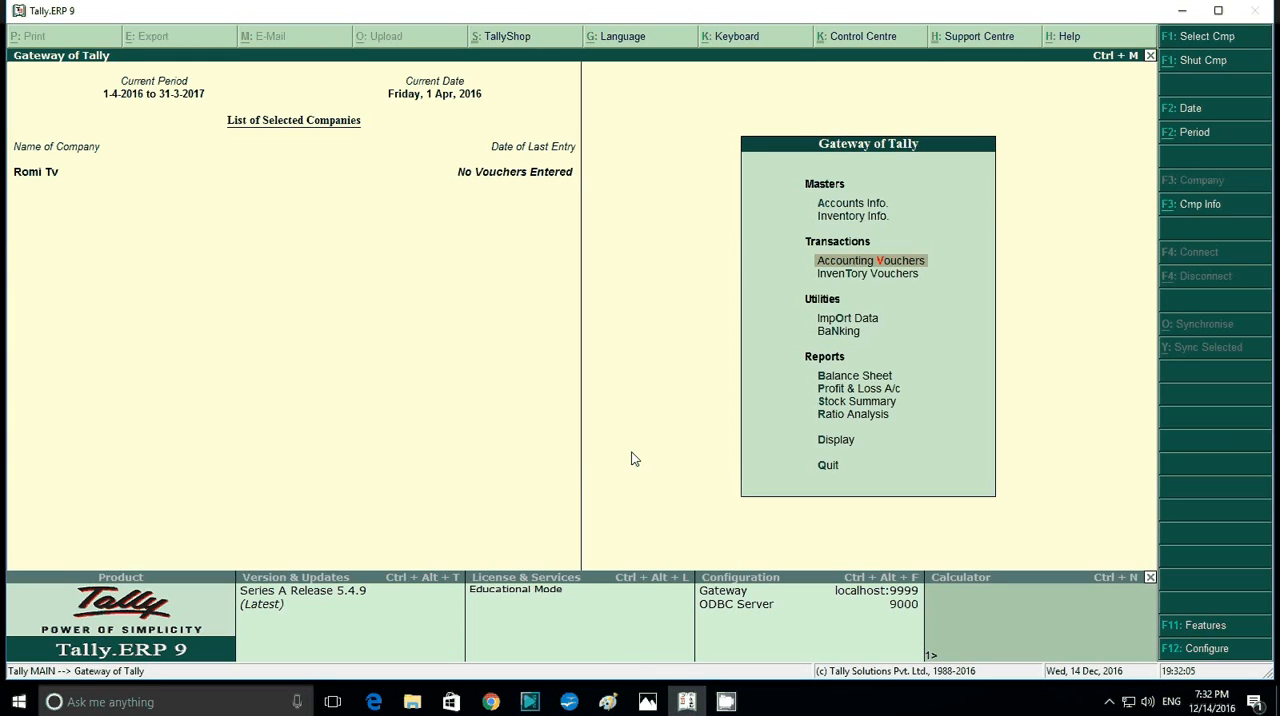
key(Return)
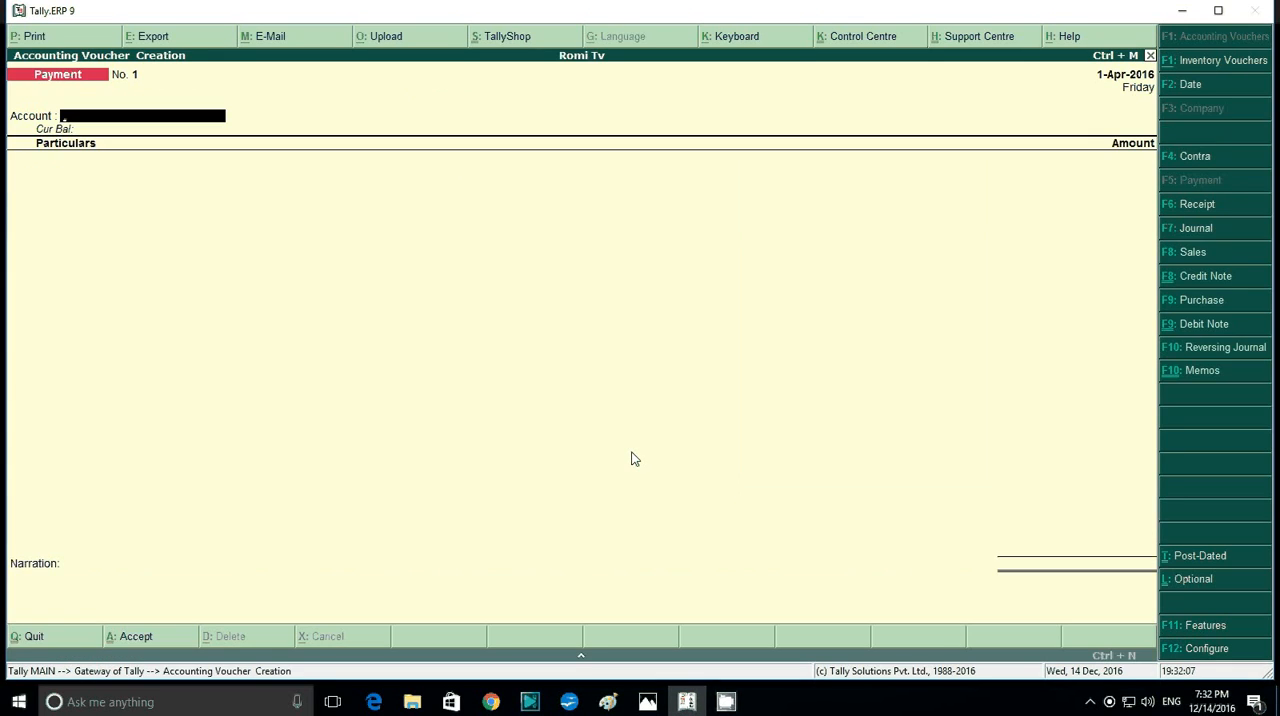
key(F6)
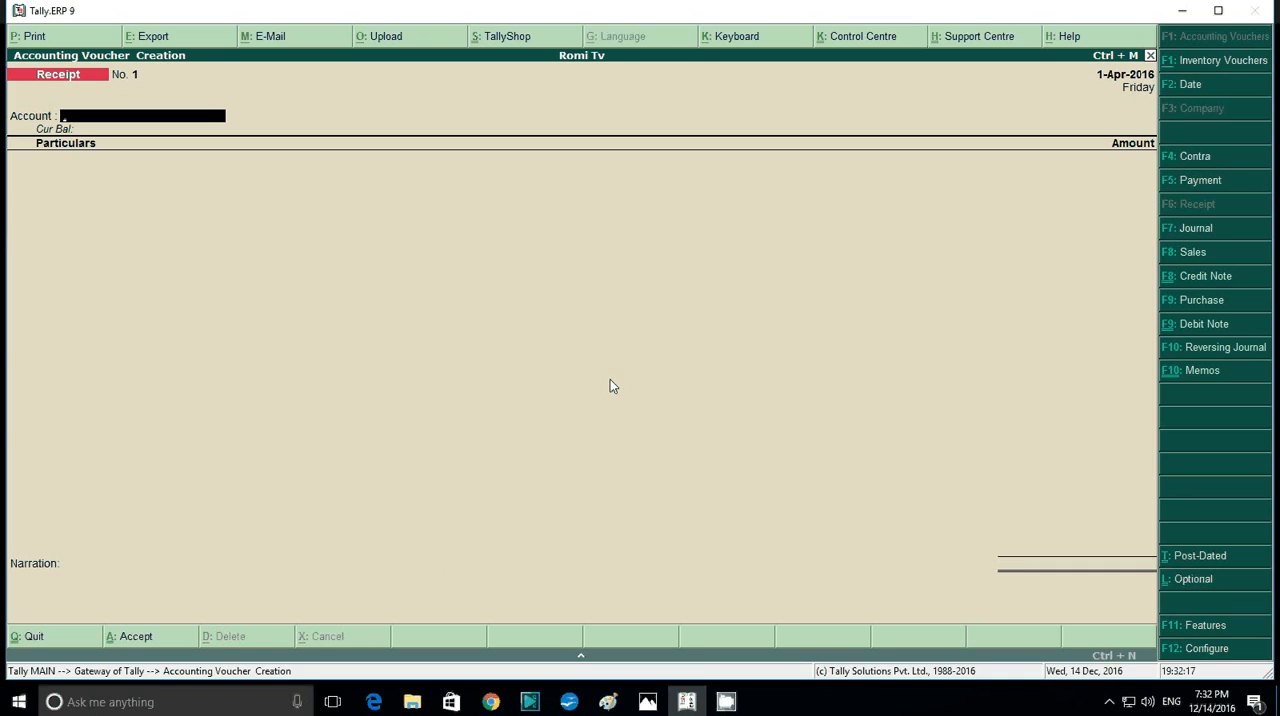
- Configure the receipt voucher with single entry mode for payment/receipt/contra vouchers set to No
key(F12)
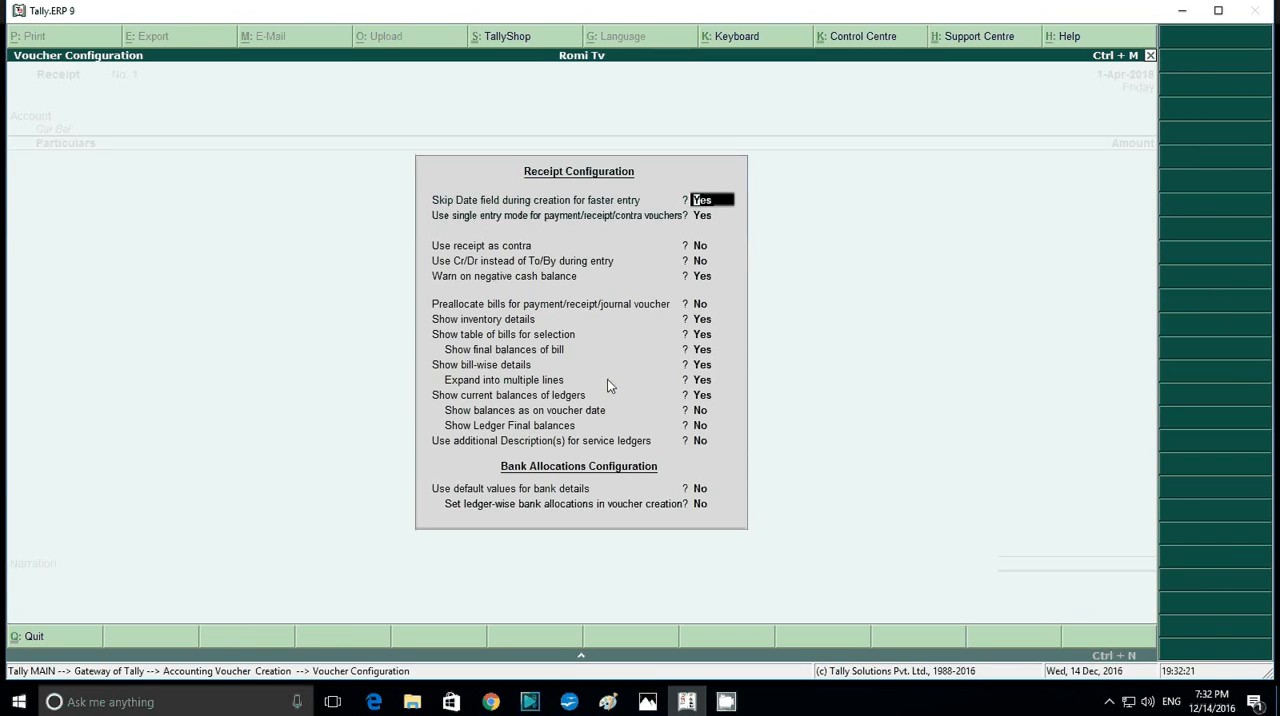
key(Return)
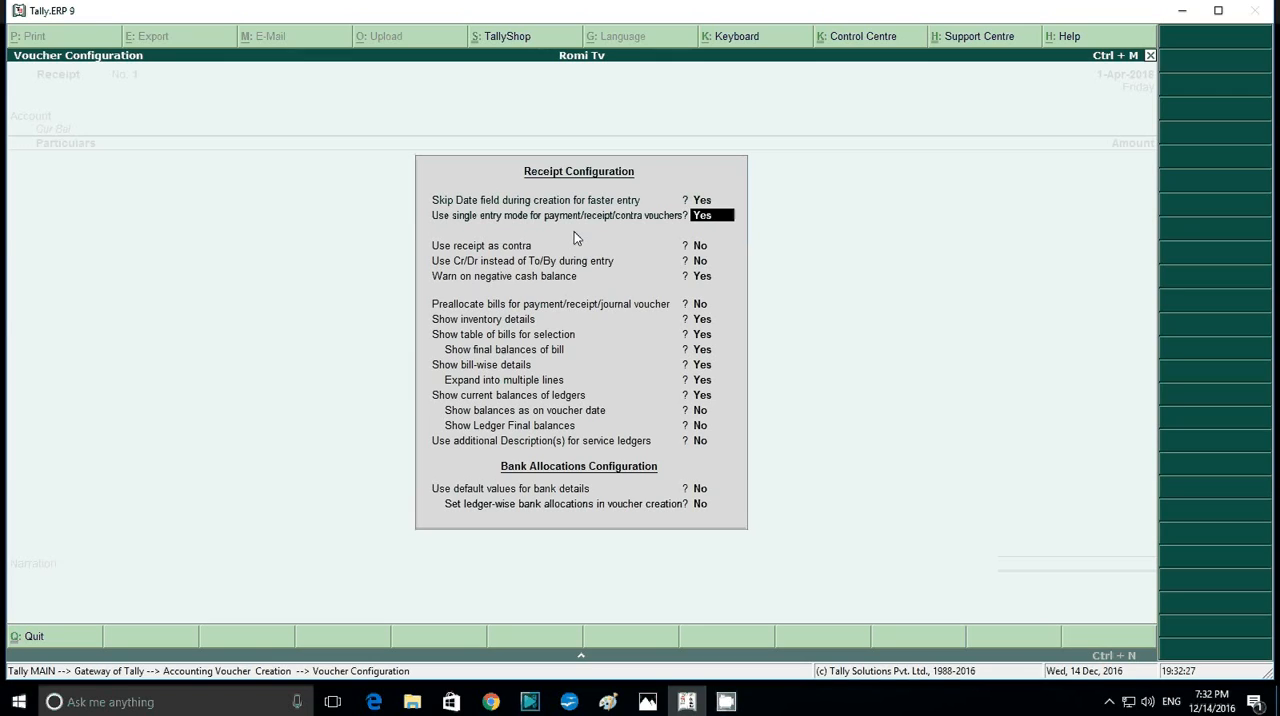
text(n)
key(Return)
key(Return)
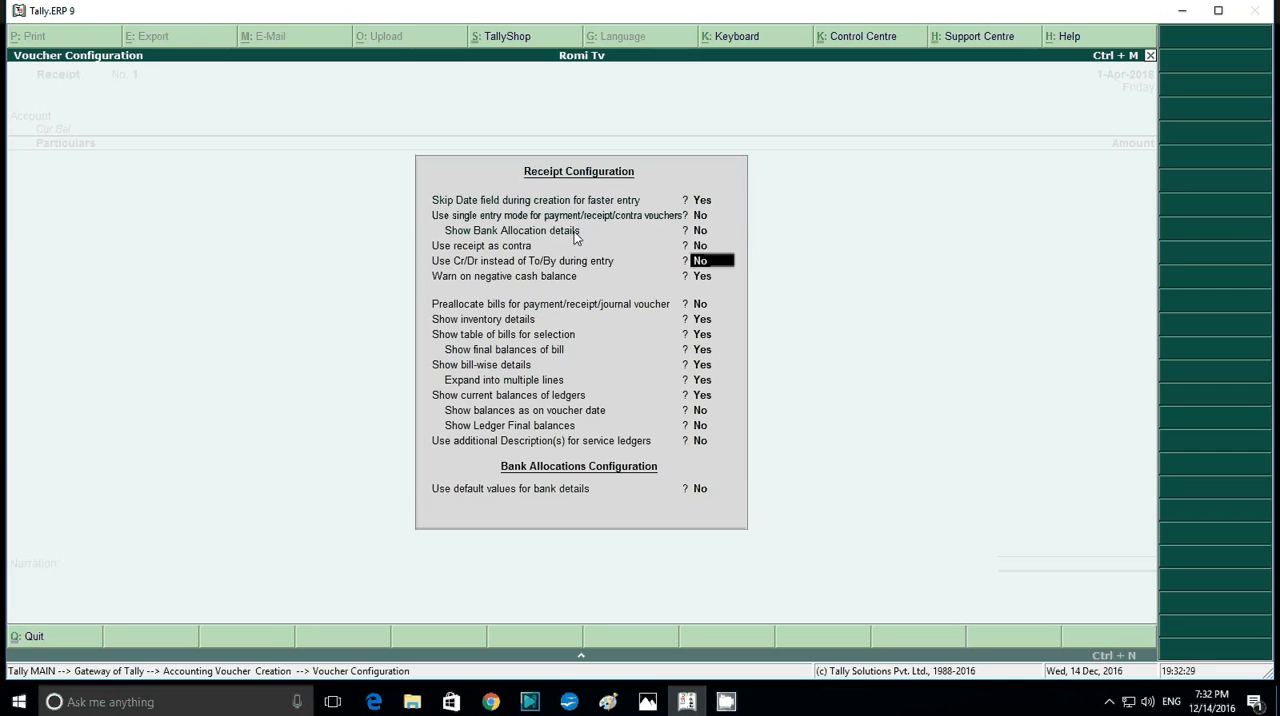
key(Return)
key(Return)
key(Return)
key(Return)
key(Return)
key(Return)
key(Return)
key(Return)
key(Return)
key(Return)
key(Return)
key(Return)
key(Return)
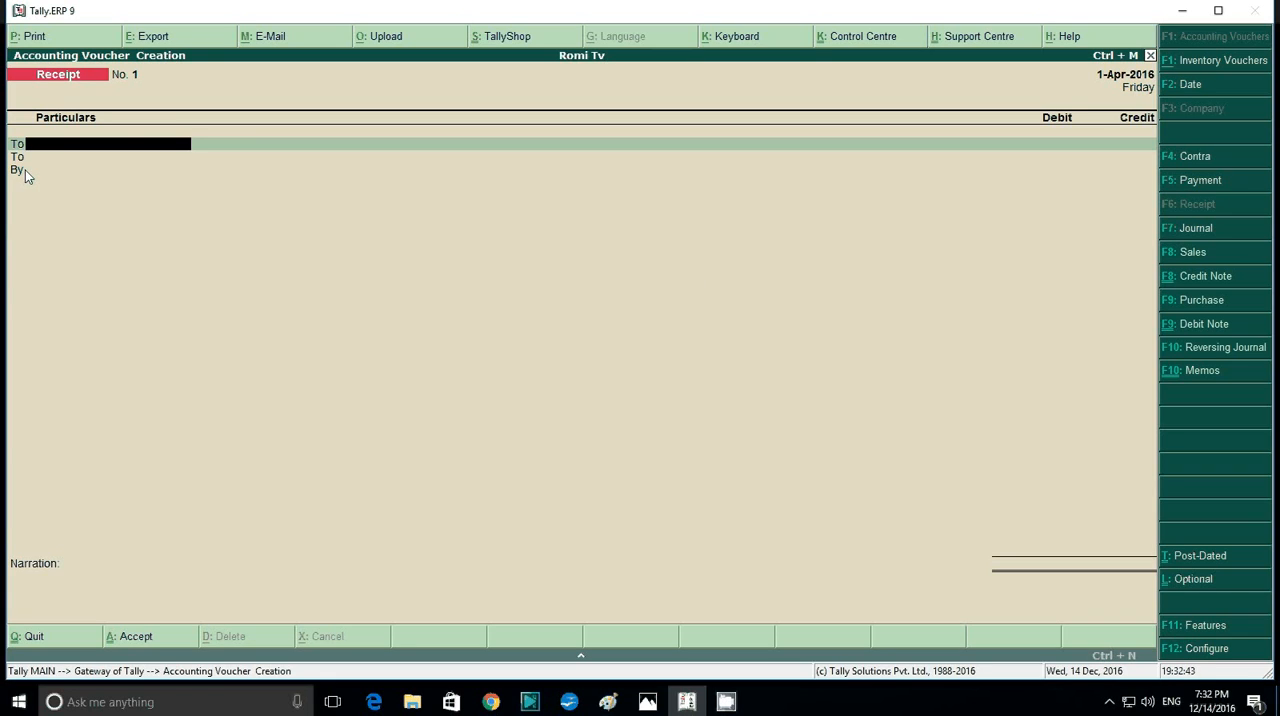
- Configure the receipt voucher to use Cr/Dr instead of To/By during entry and save the configuration
key(F12)
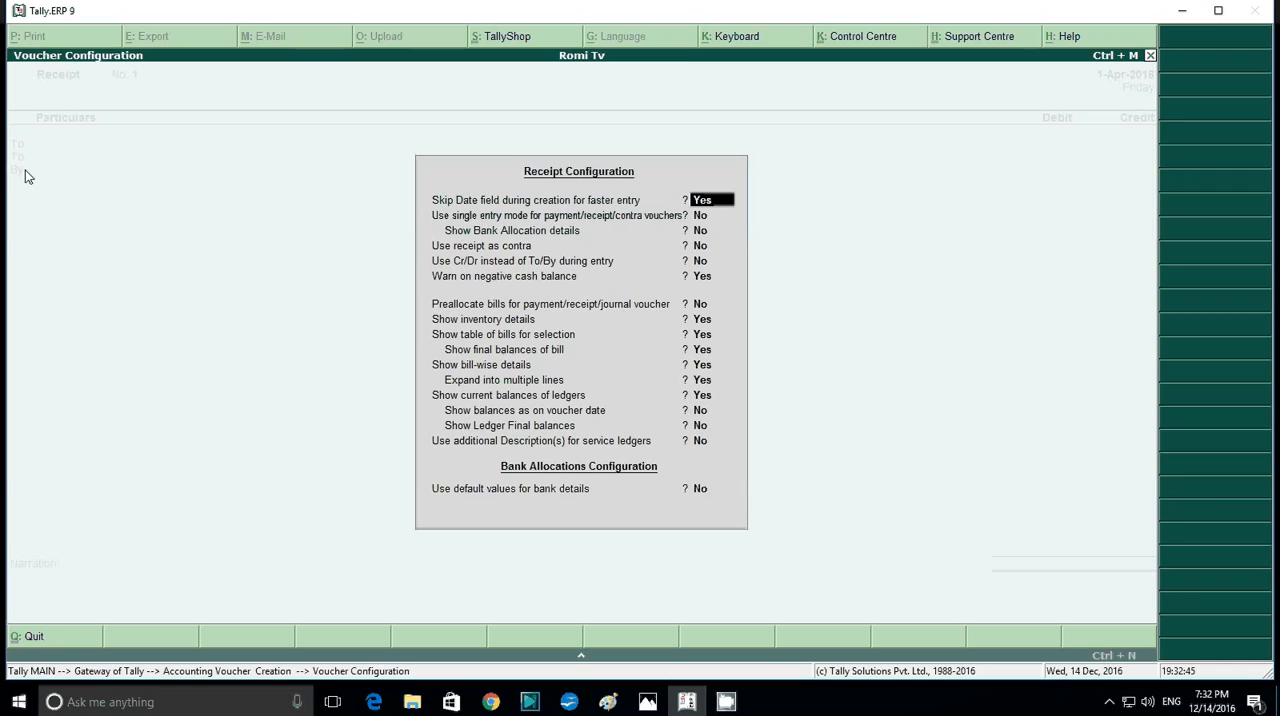
key(Return)
key(Return)
key(Return)
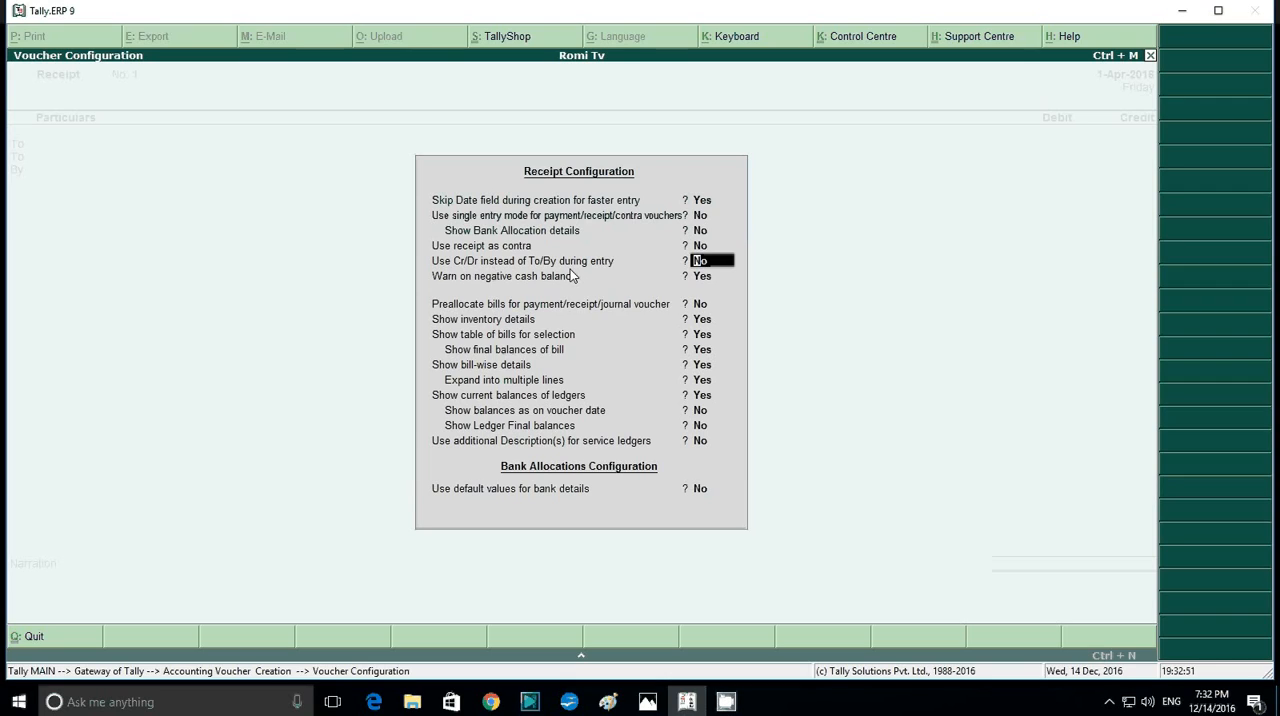
text(y)
key(Return)
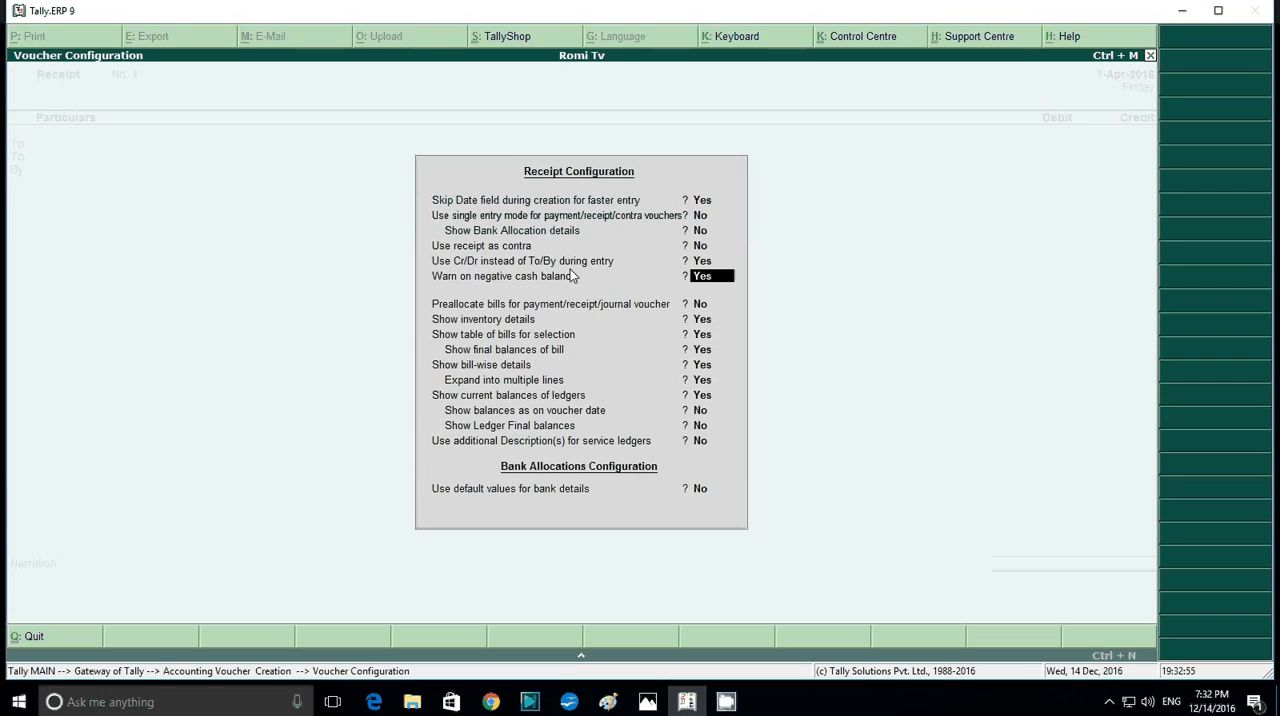
key(ctrl+a)
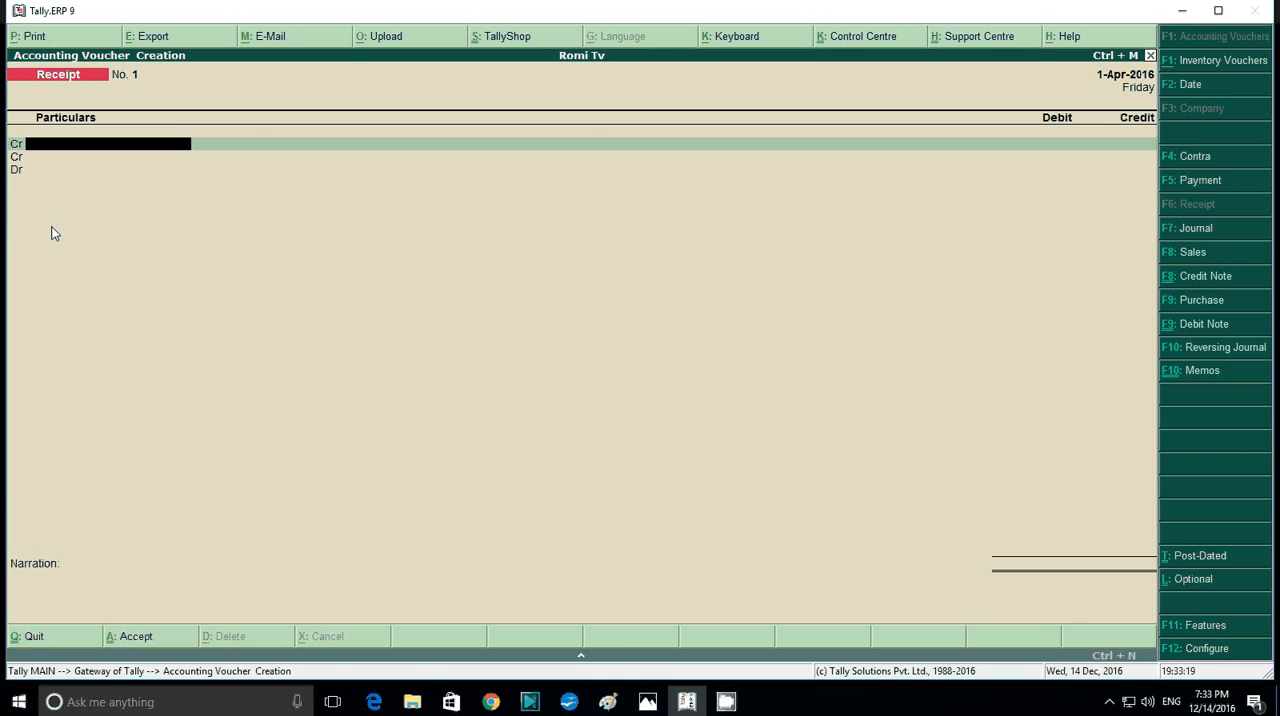
- Create a ledger named Romi Capital under Capital Account from the receipt voucher's credit line, keeping the default mailing details
key(alt+c)
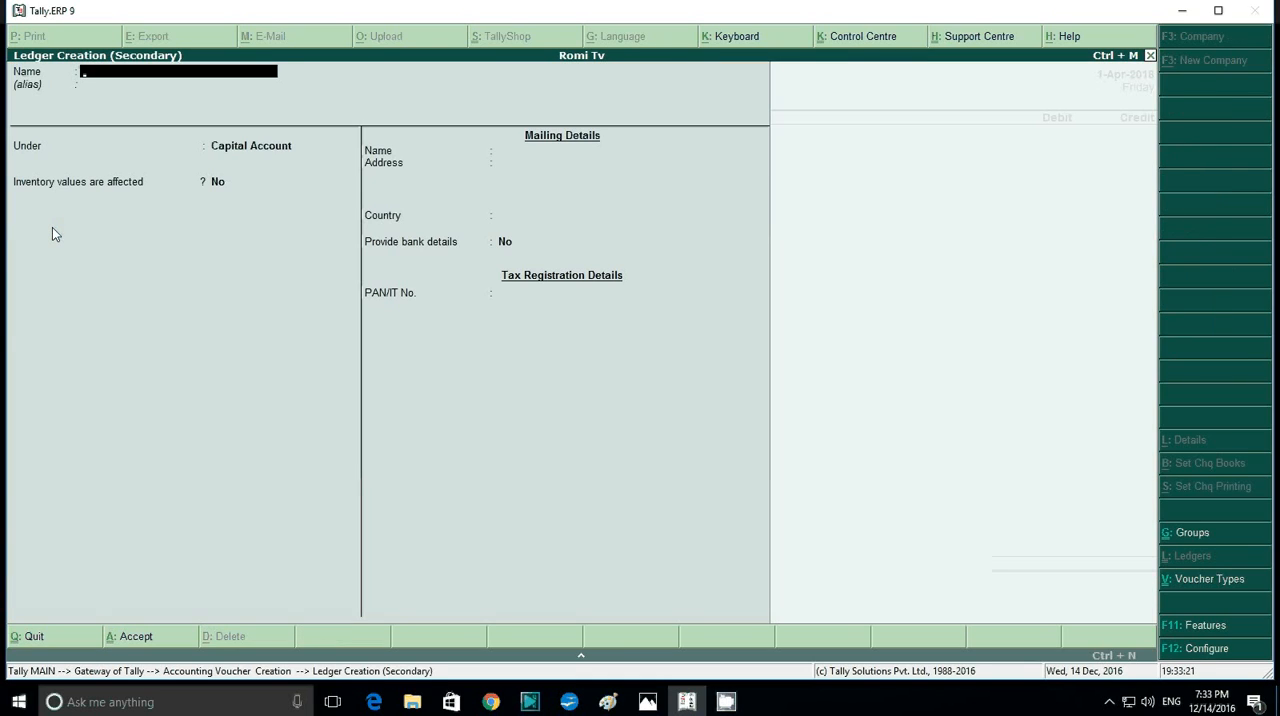
text(Romi Capital)
key(Return)
key(Return)
key(Return)
key(Return)
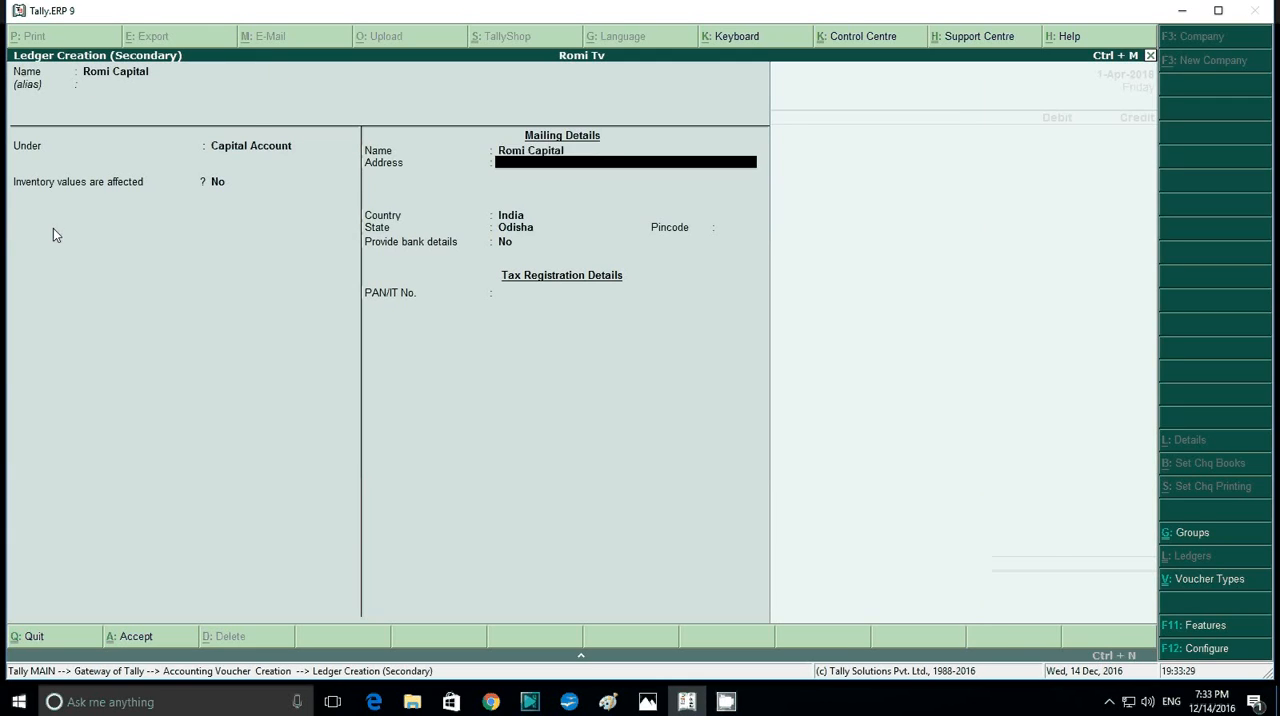
key(Return)
key(Return)
key(Return)
key(Return)
key(Return)
- Credit the Romi Capital ledger with 10,00,000 in the receipt voucher
key(Return)
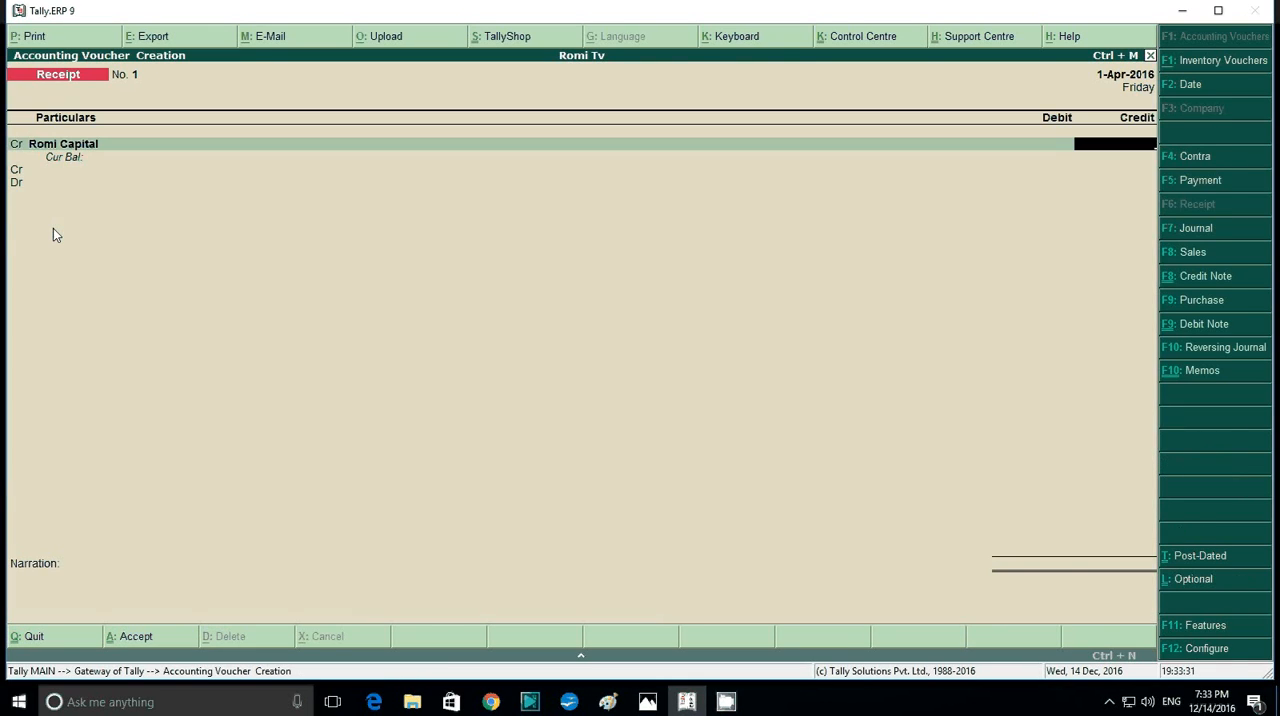
text(100000)
text(0)
key(Return)
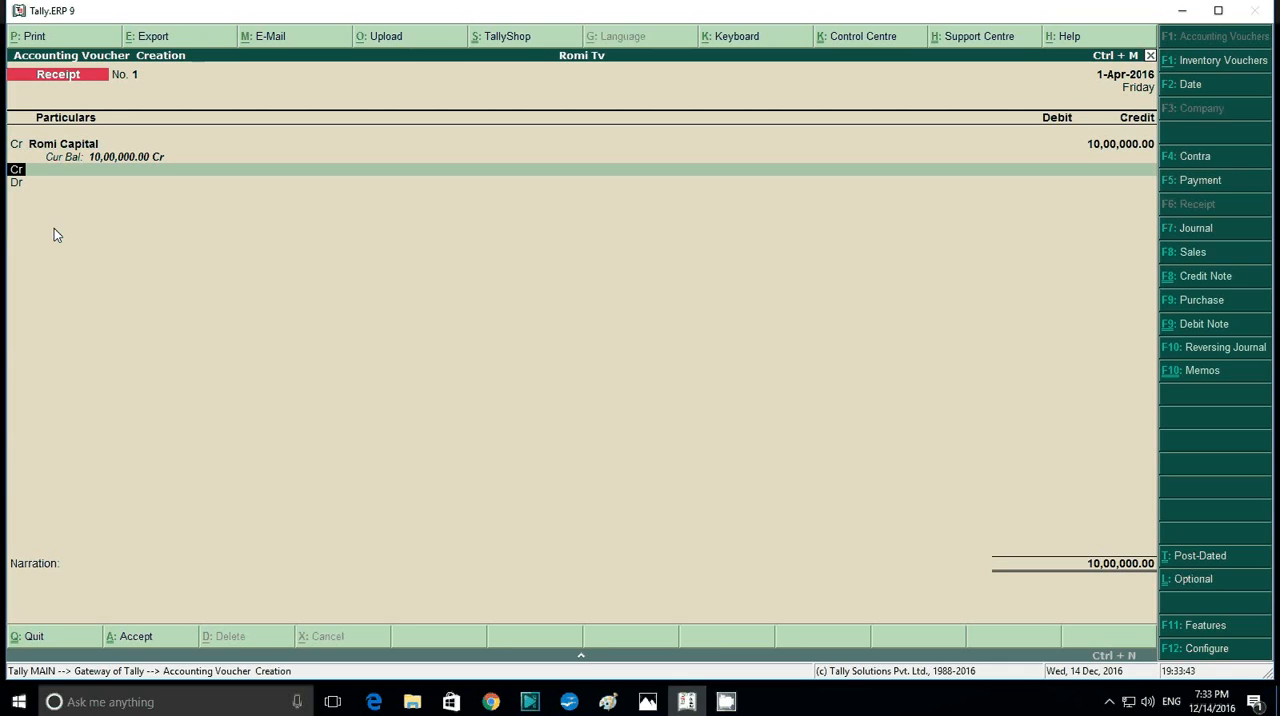
- Debit Cash with 10,00,000 in the receipt voucher and save it without a narration
text(d)
key(Return)
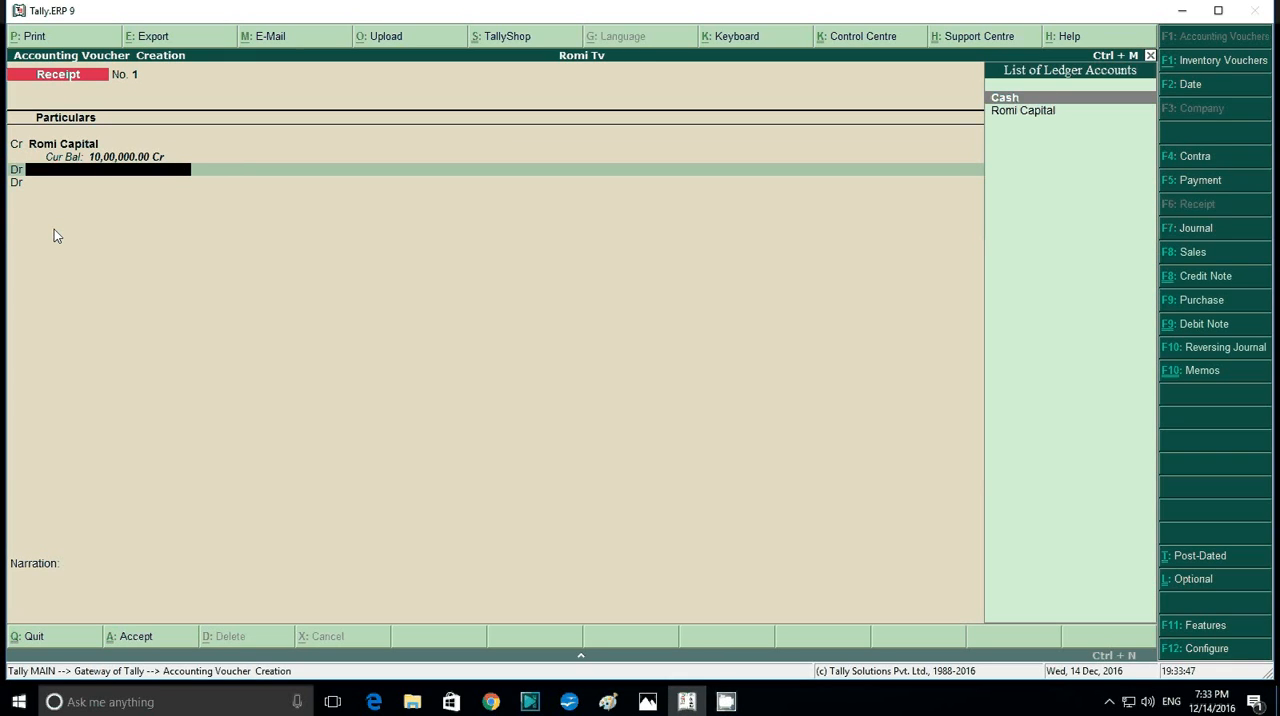
key(Return)
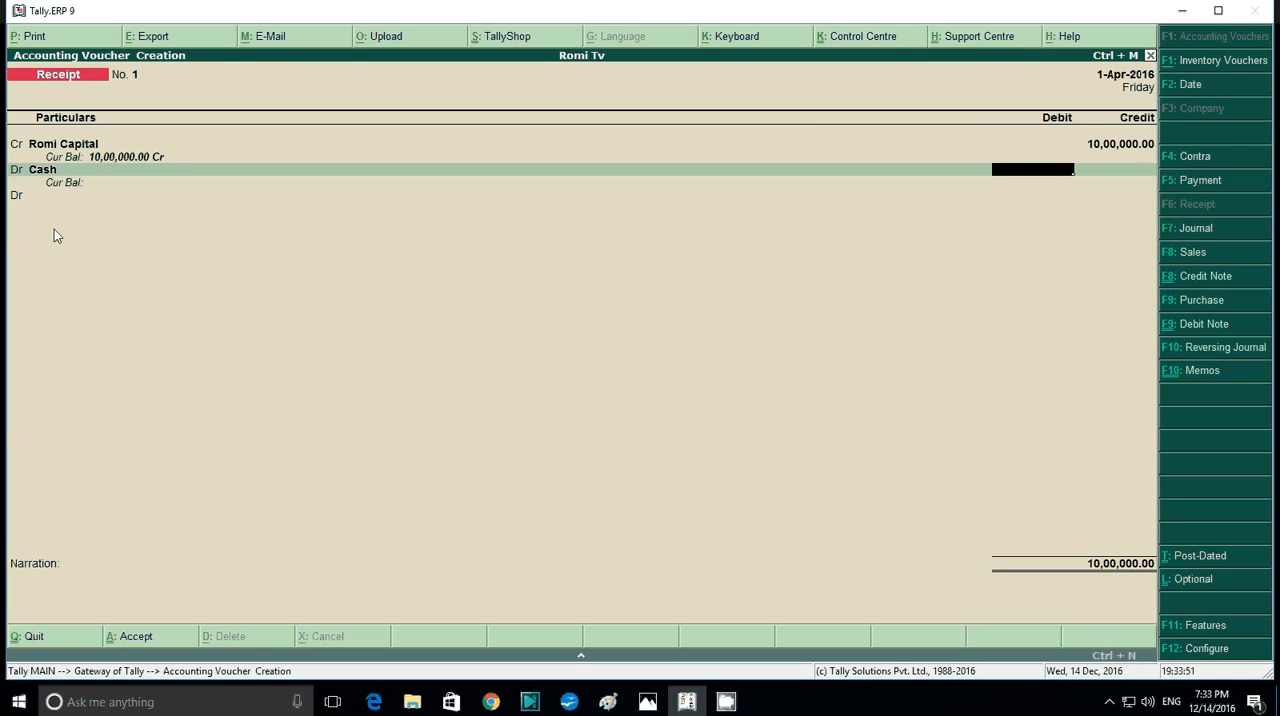
text(10,00,00)
text(0)
key(Return)
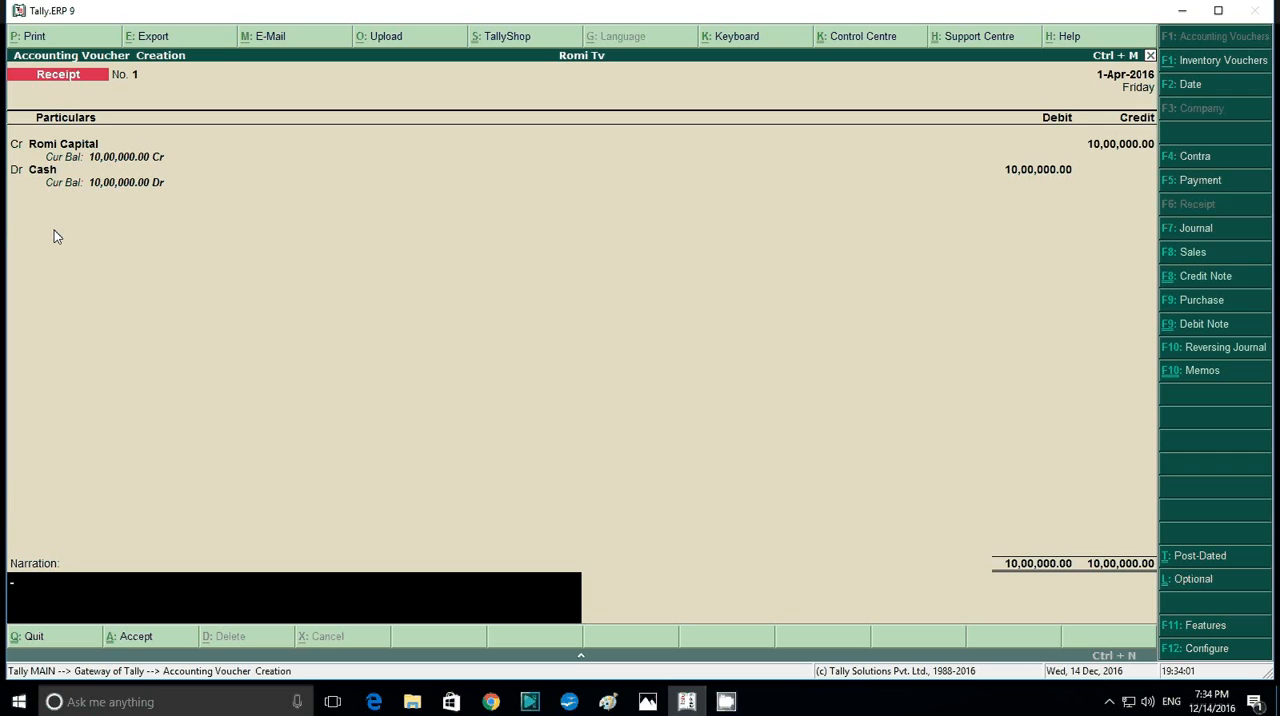
key(Return)
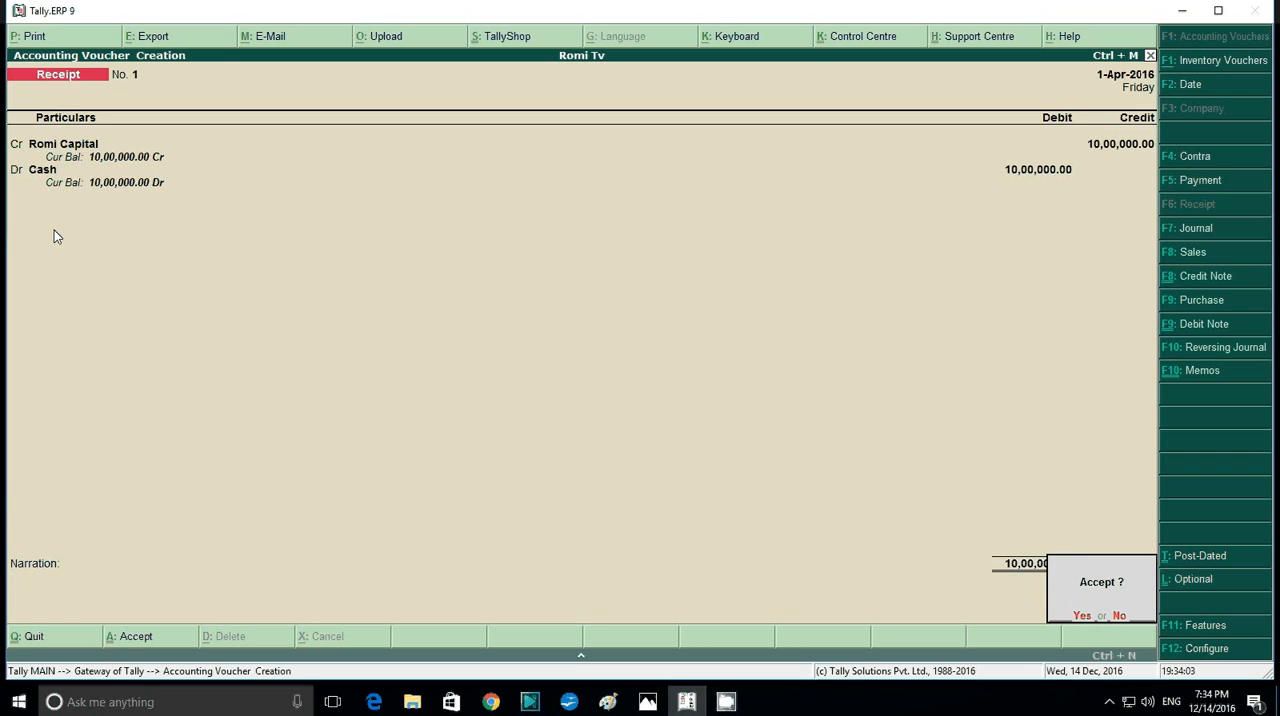
key(Return)
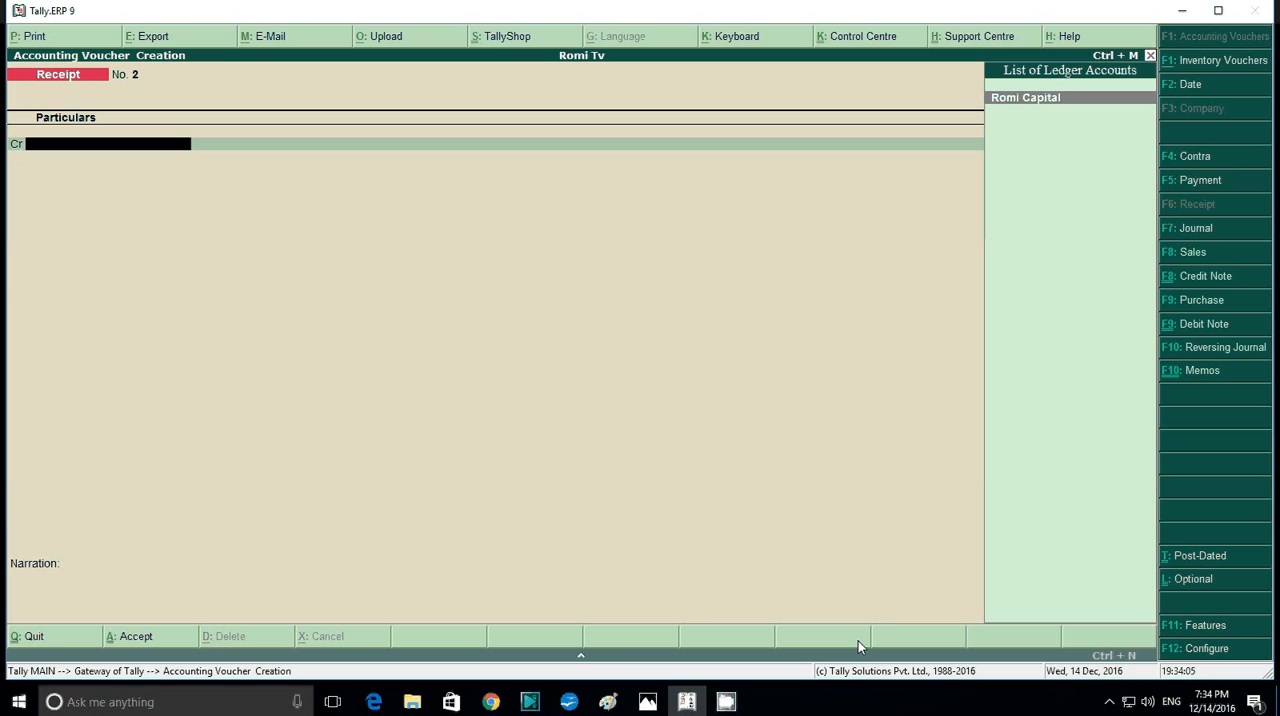
- Check the computer purchase transaction in the question image and open a payment voucher in Tally.ERP 9
click(648, 702)
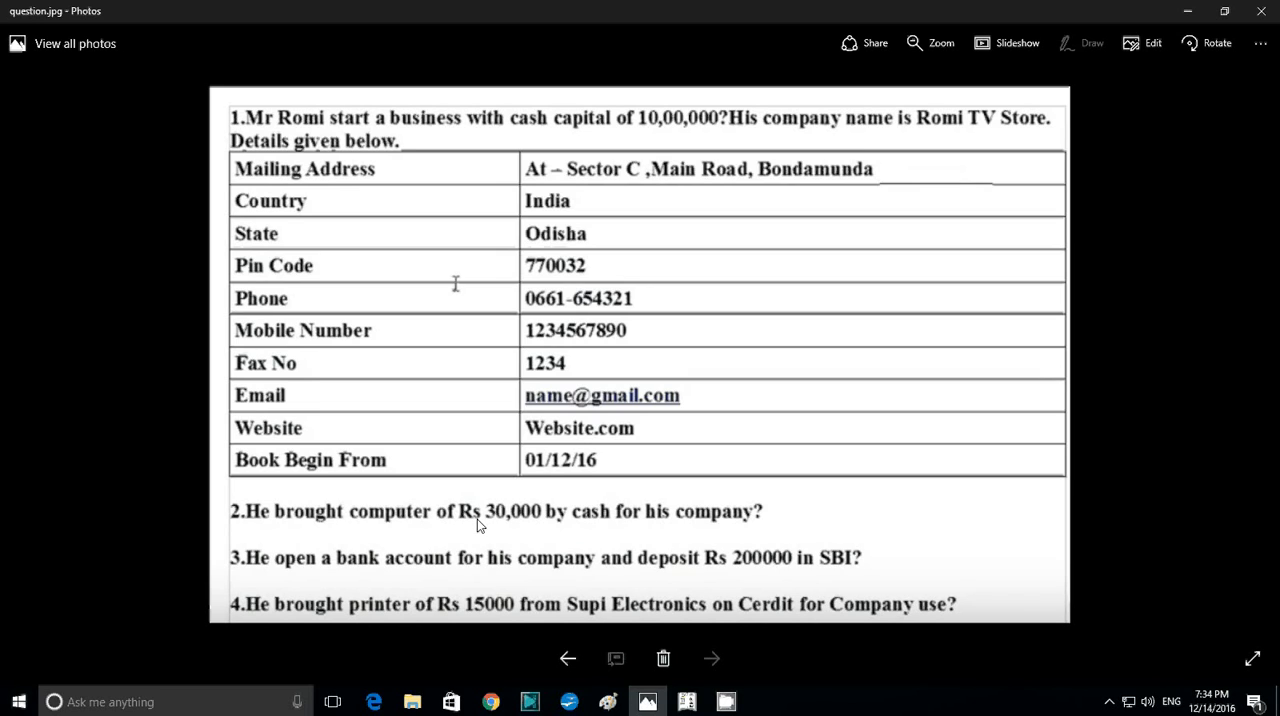
click(687, 701)
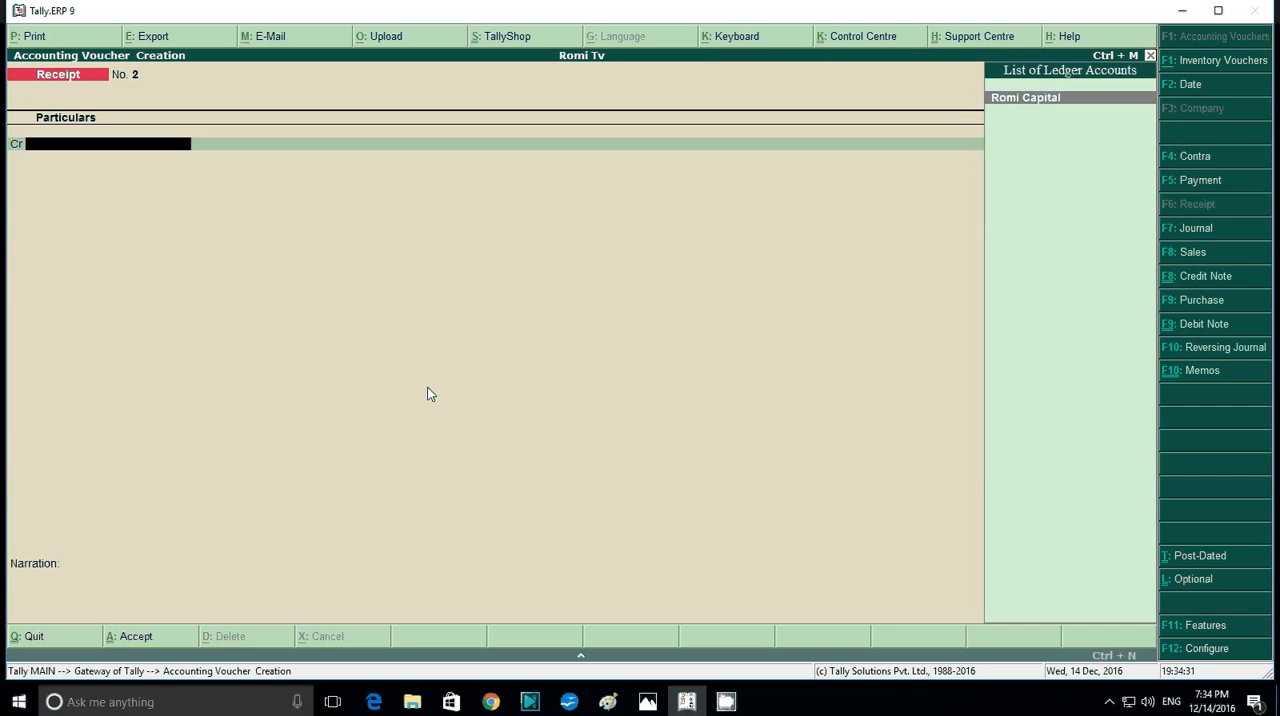
key(F5)
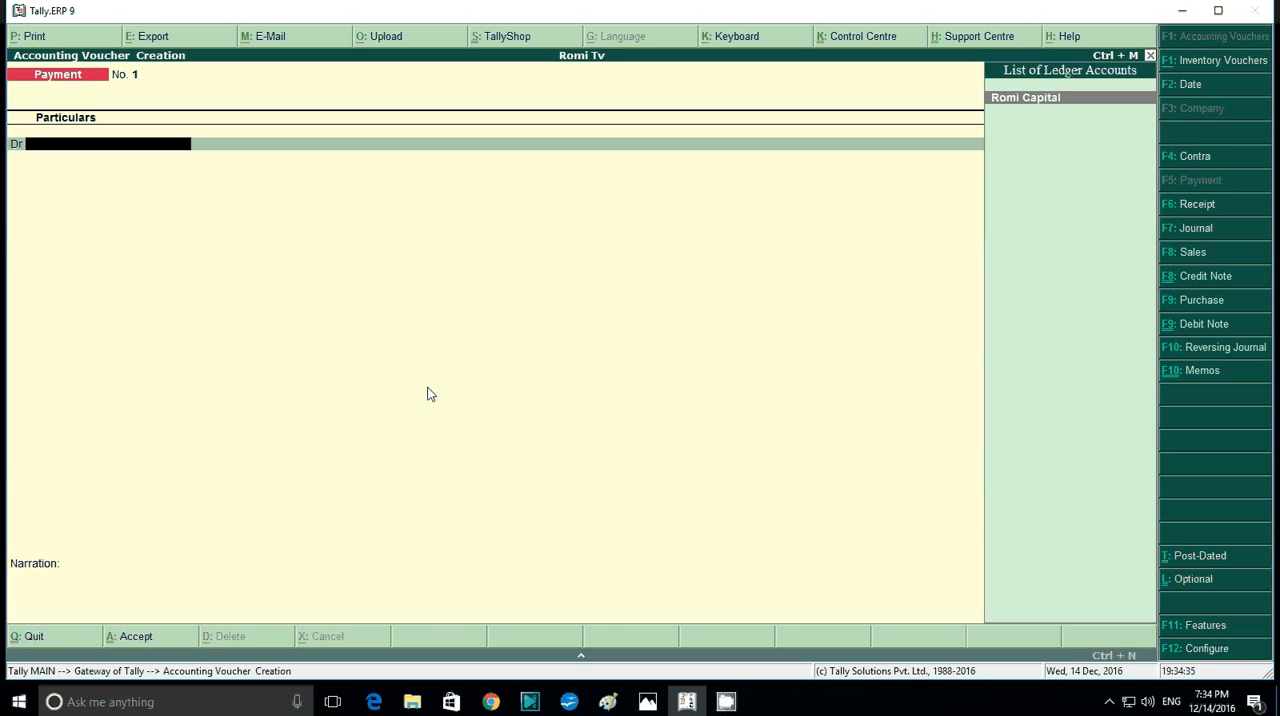
- Create a ledger named Computer under Fixed Assets from the payment voucher's debit line, keeping the default details
key(alt+c)
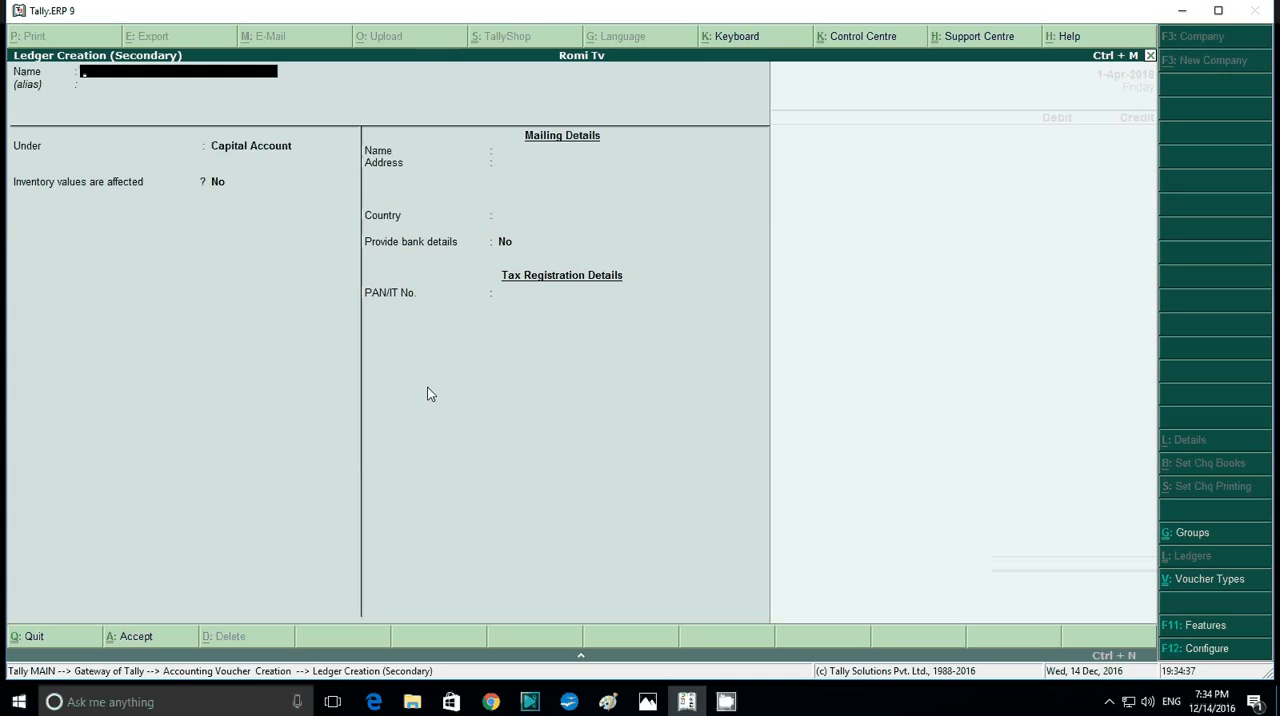
text(Computer)
key(Return)
key(Return)
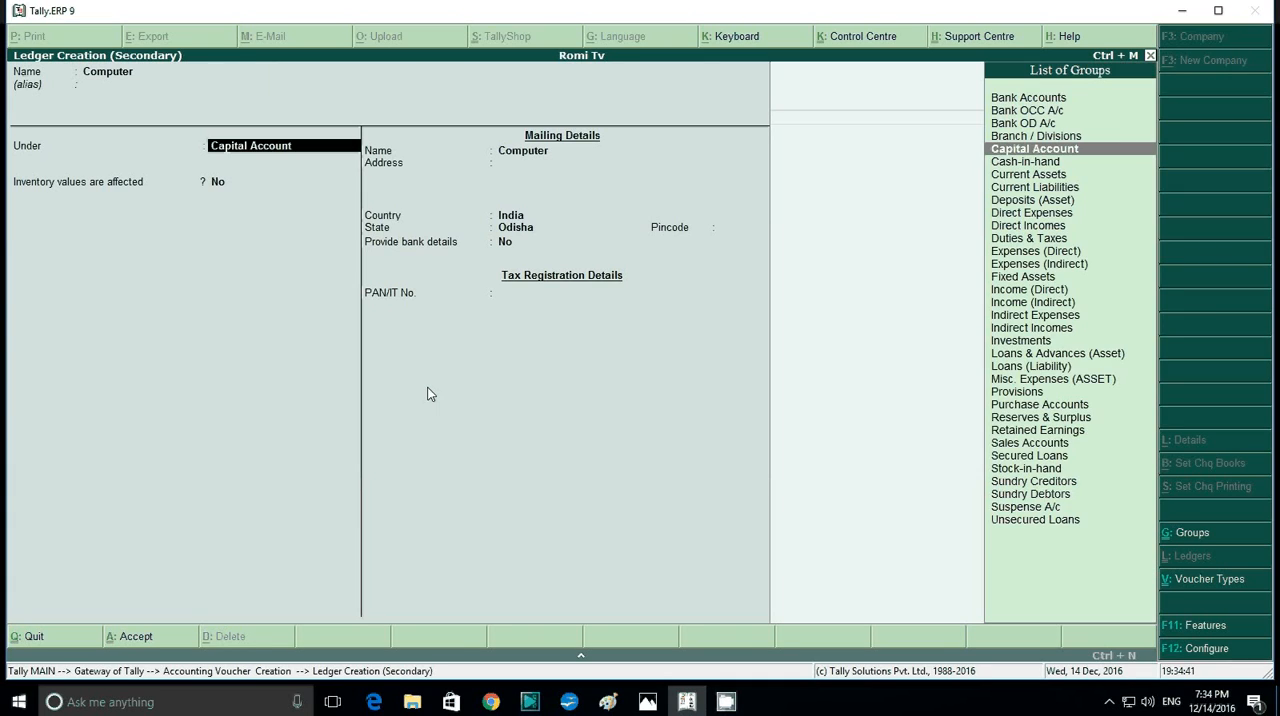
text(F)
key(Return)
key(Return)
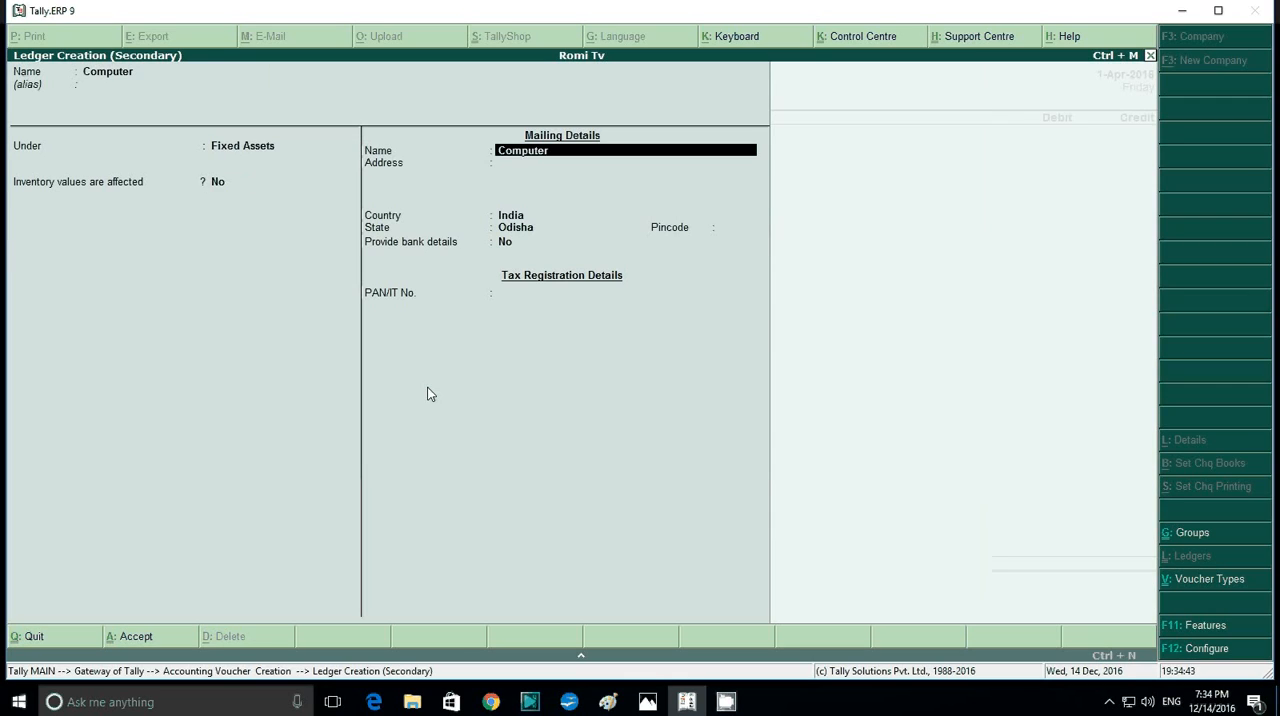
key(Return)
key(Return)
key(Return)
key(Return)
key(Return)
key(Return)
- Debit Computer and credit Cash with 30,000 in the payment voucher, and save it without a narration
key(Return)
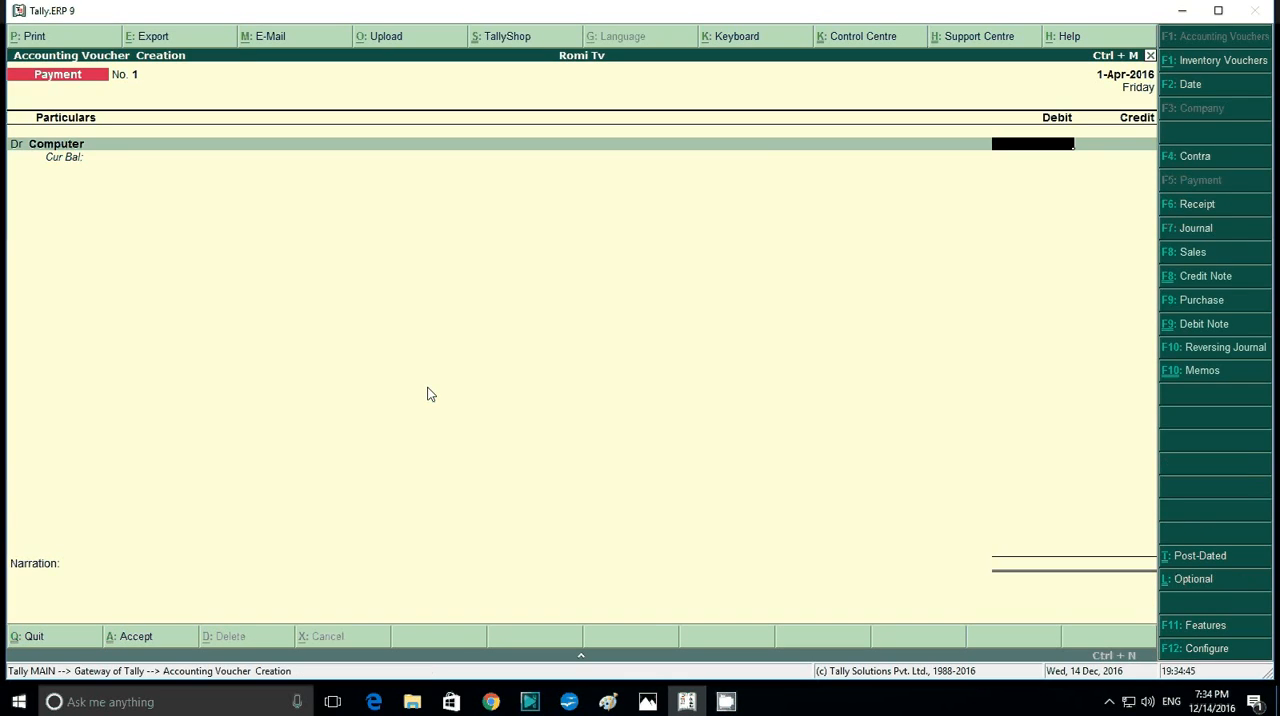
text(25)
key(BackSpace)
key(BackSpace)
text(30000)
key(Return)
key(Return)
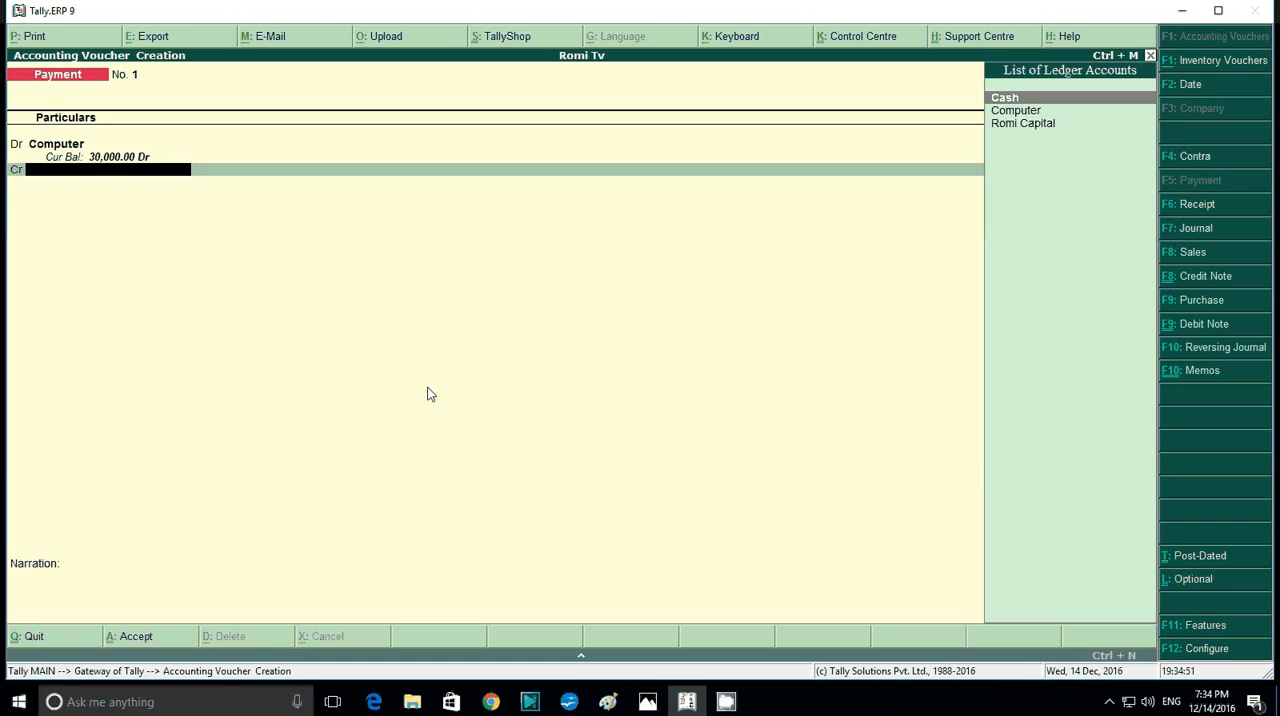
key(Return)
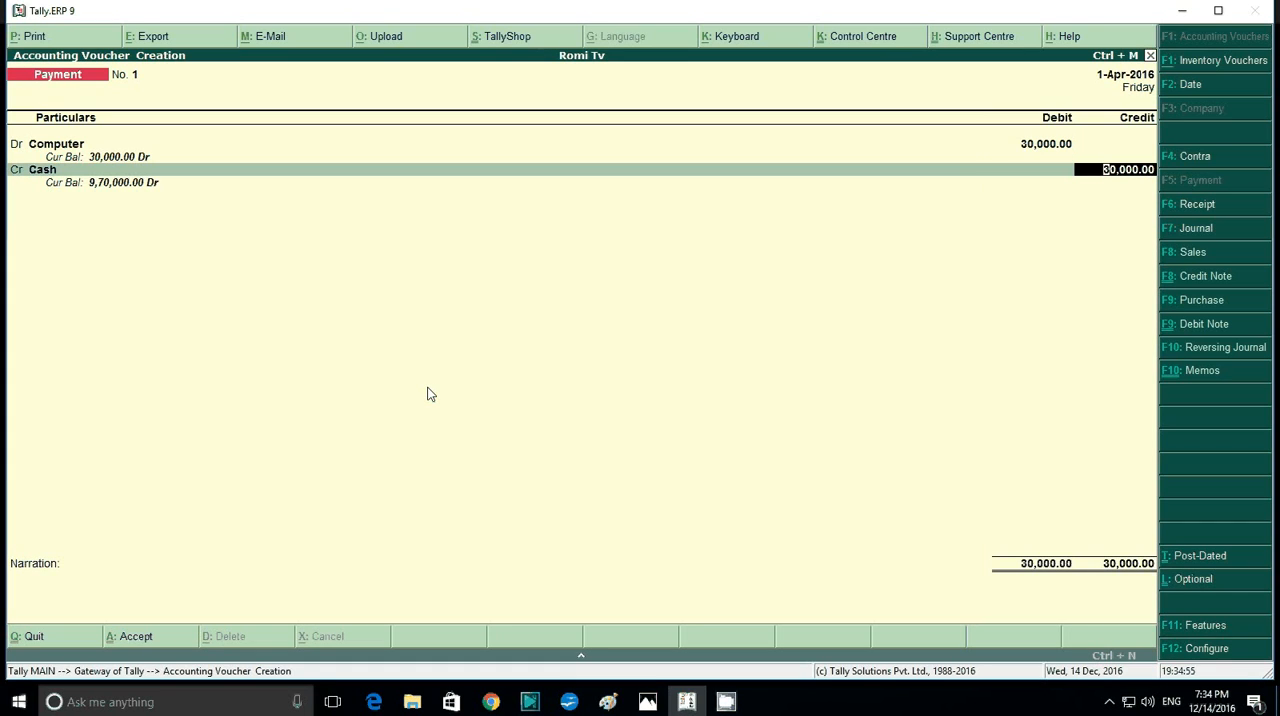
key(Return)
key(Return)
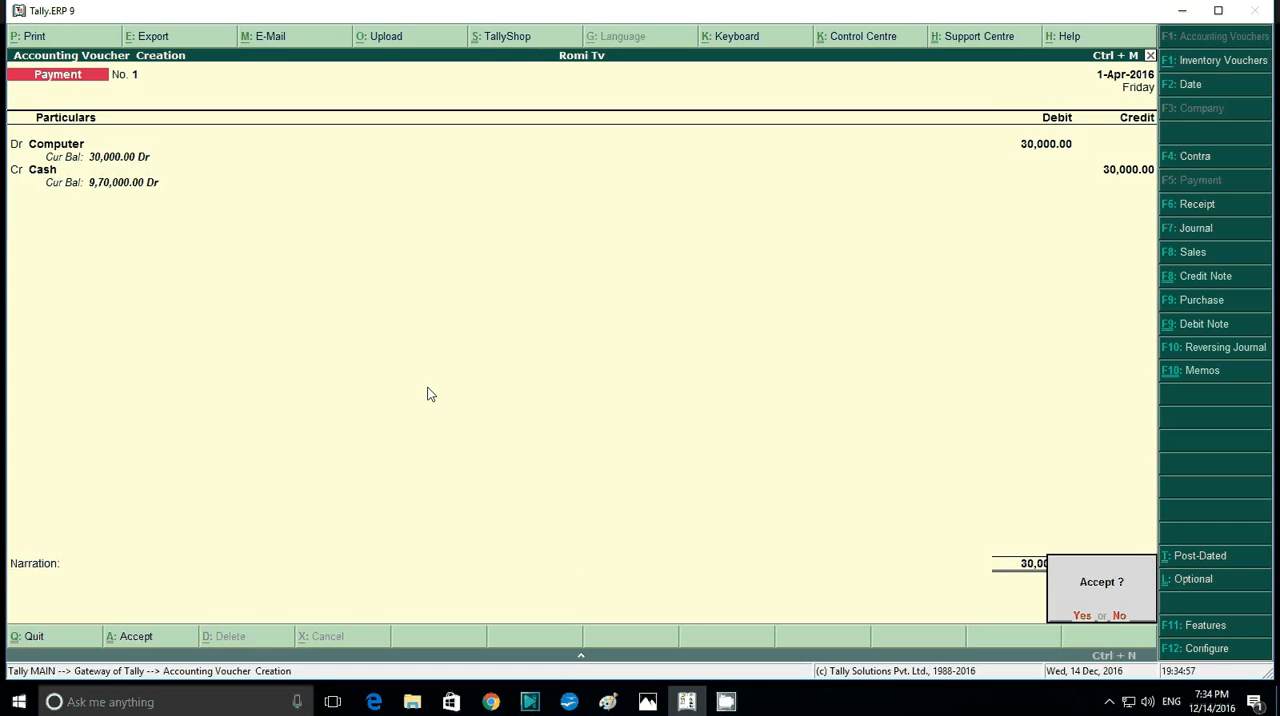
key(Return)
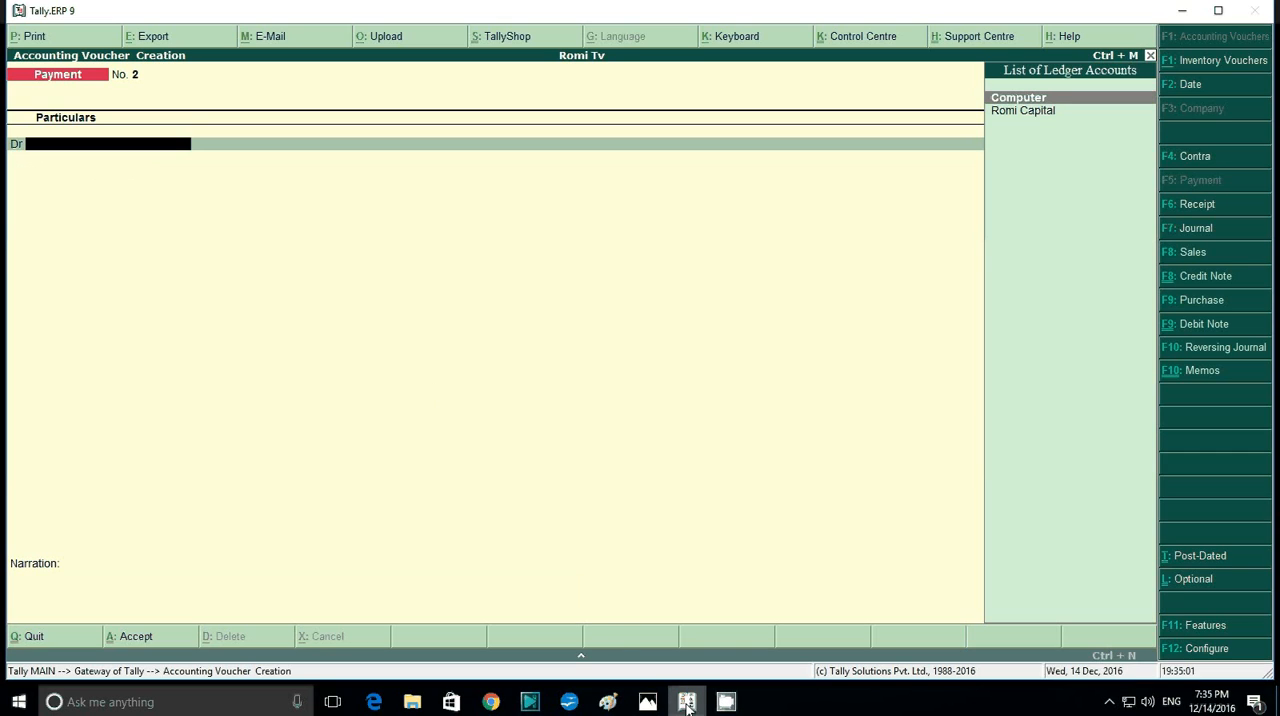
- Check the SBI bank deposit transaction in the question image and open a contra voucher in Tally.ERP 9
click(647, 701)
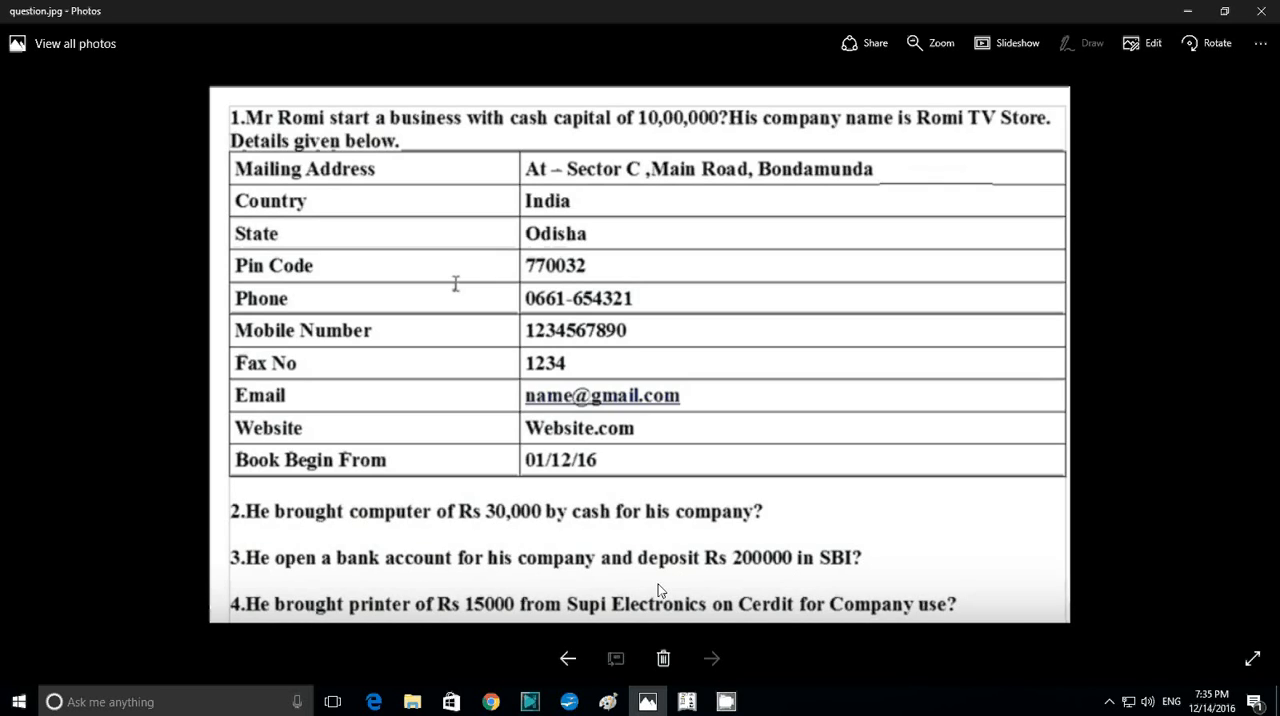
click(687, 701)
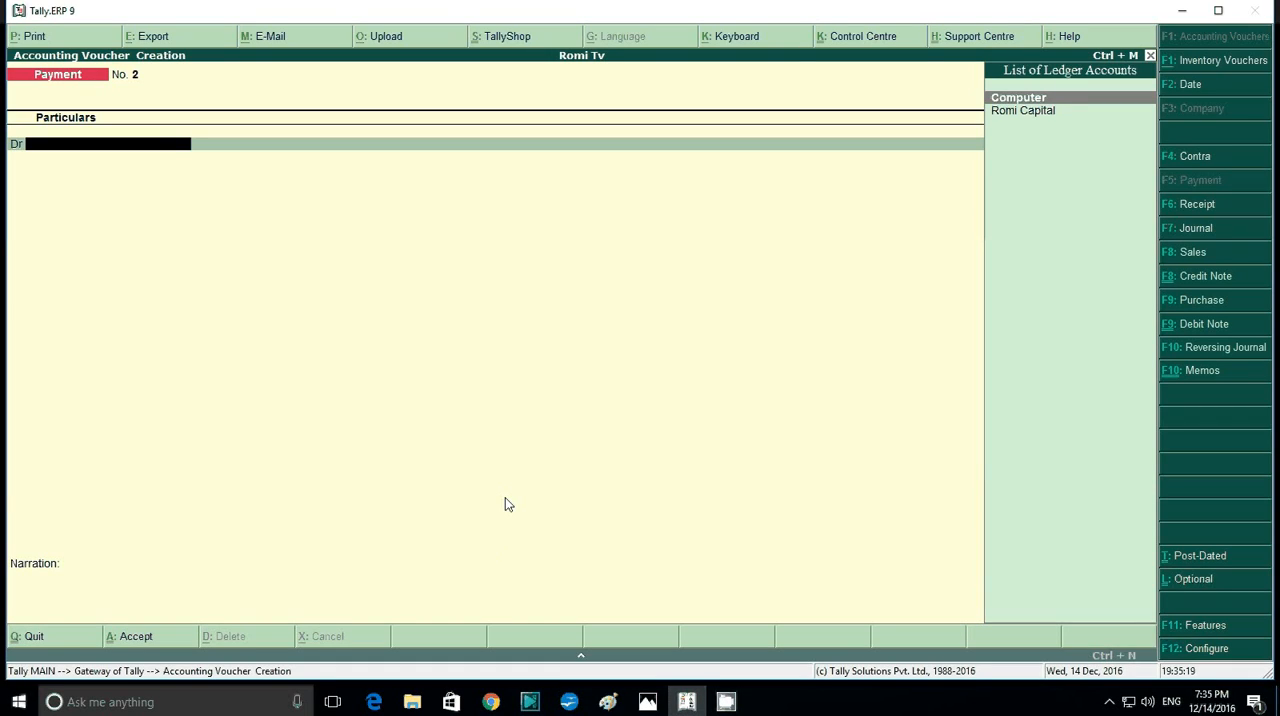
key(F4)
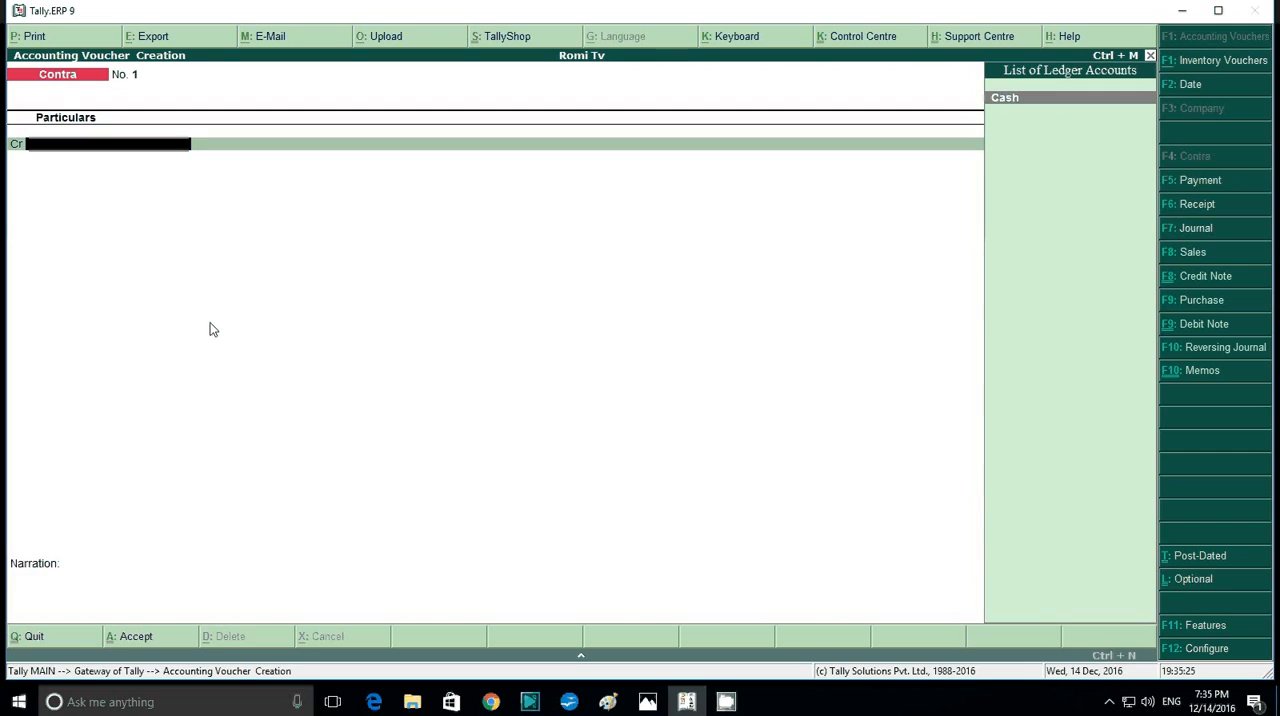
- Credit Cash with 2,00,000 in the contra voucher
key(Return)
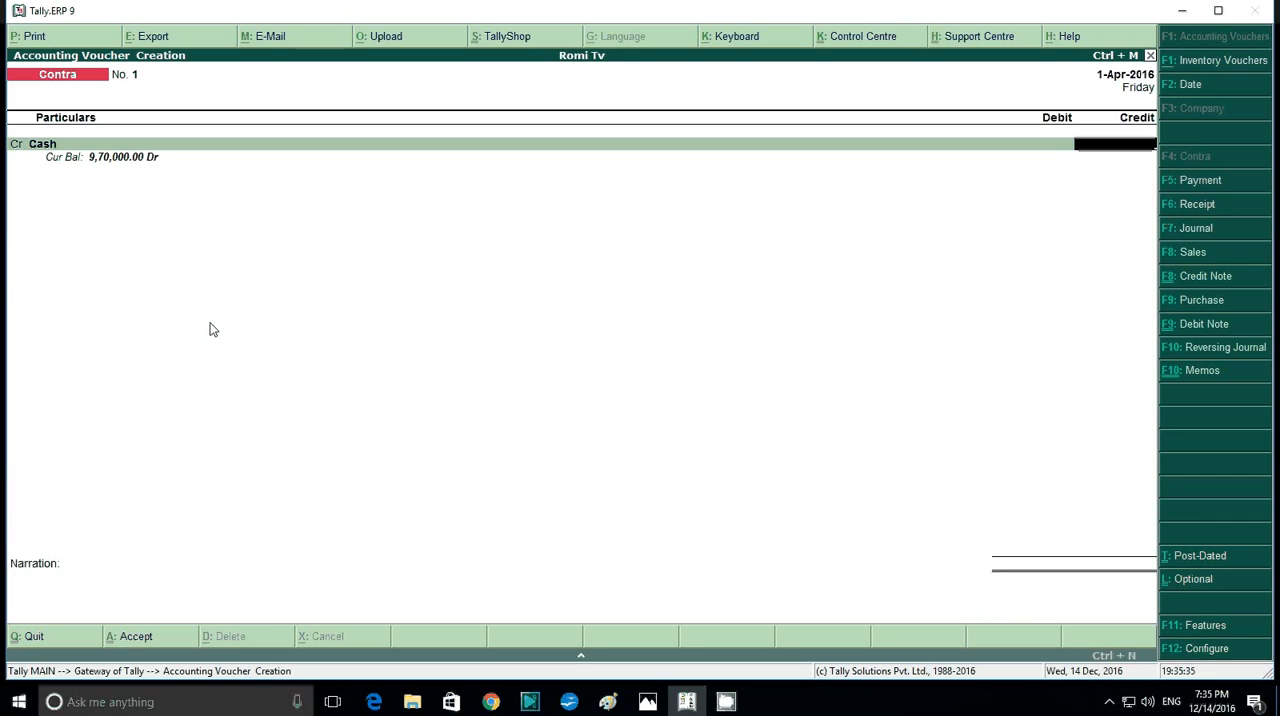
text(200000)
key(Return)
key(Return)
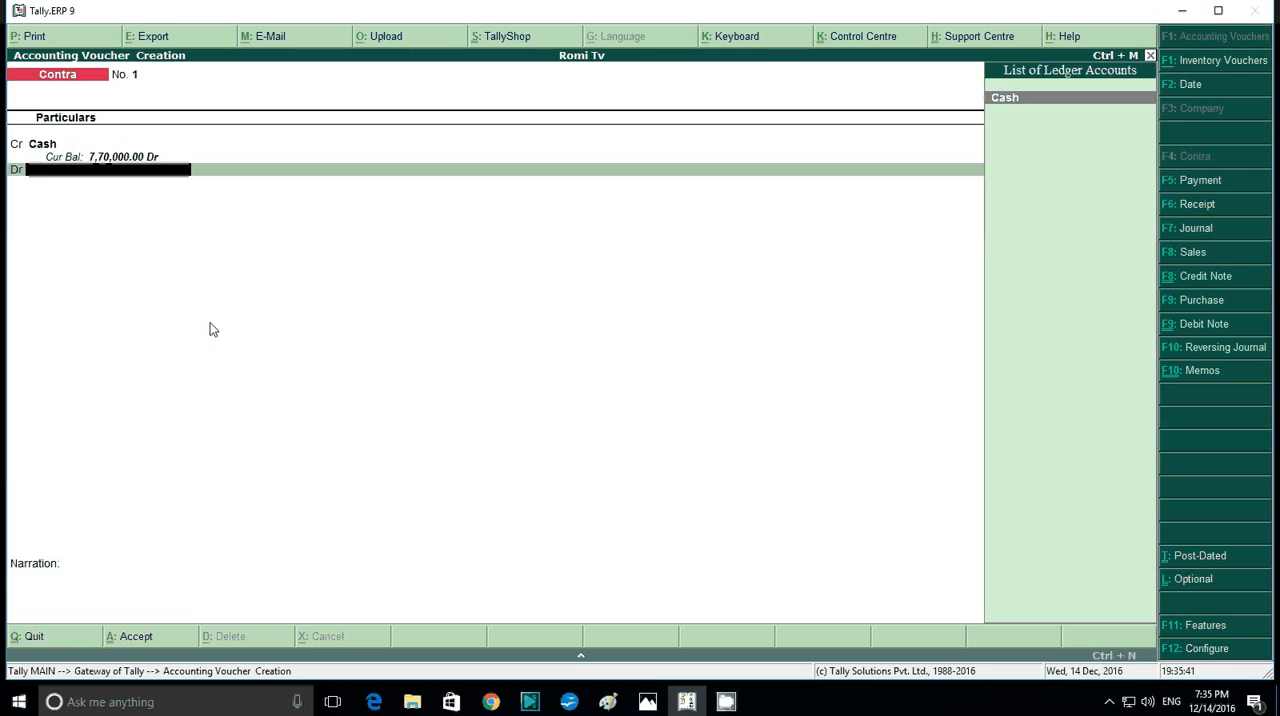
- Start a new ledger named Sbi from the contra voucher's debit line, leaving the alias empty
text(S)
key(alt+c)
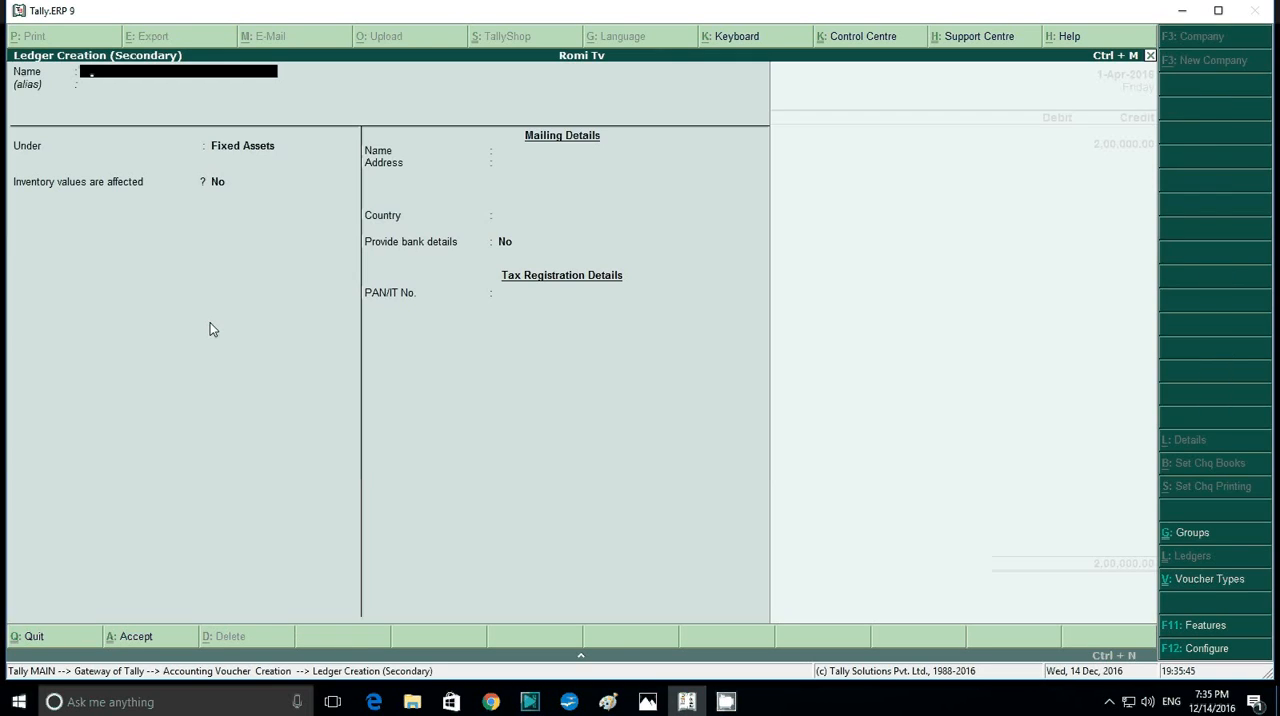
text(bi)
key(Return)
key(Return)
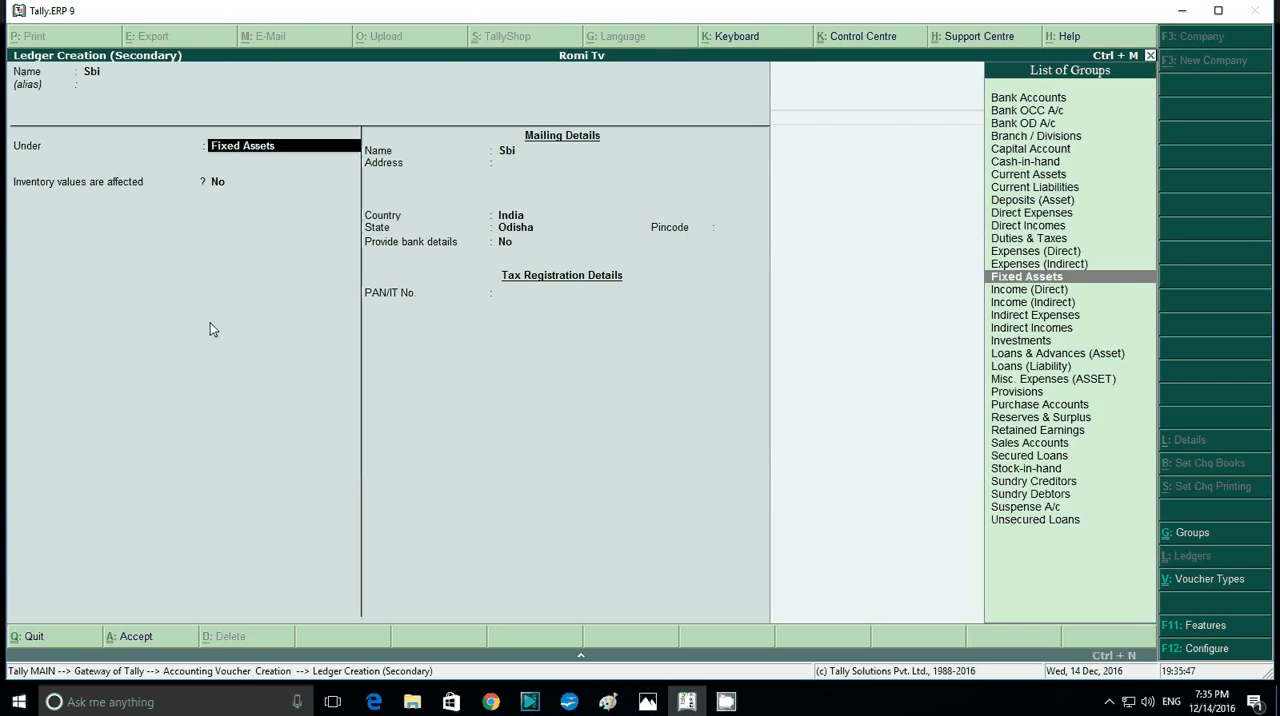
- Place the Sbi ledger under Bank Accounts and save it with the default bank account details
text(S)
key(BackSpace)
text(B)
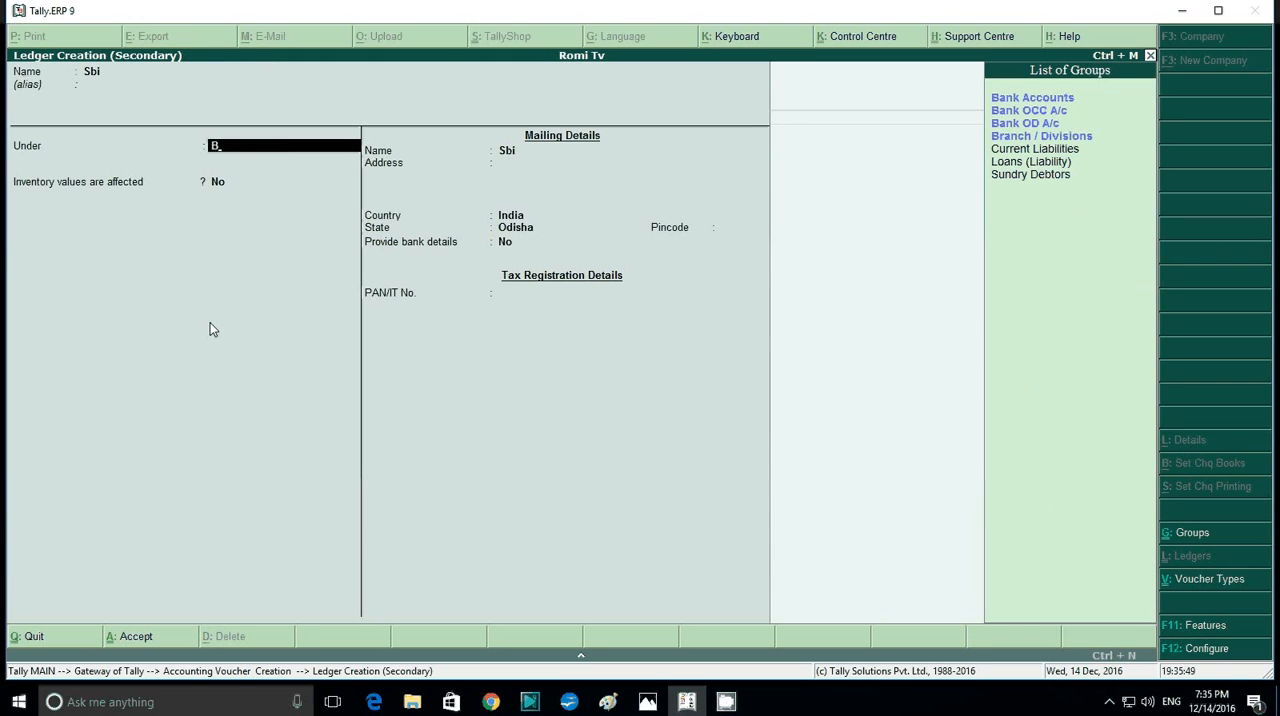
key(Down)
key(Up)
key(Return)
key(Return)
key(Return)
key(Return)
key(Return)
key(Return)
key(Return)
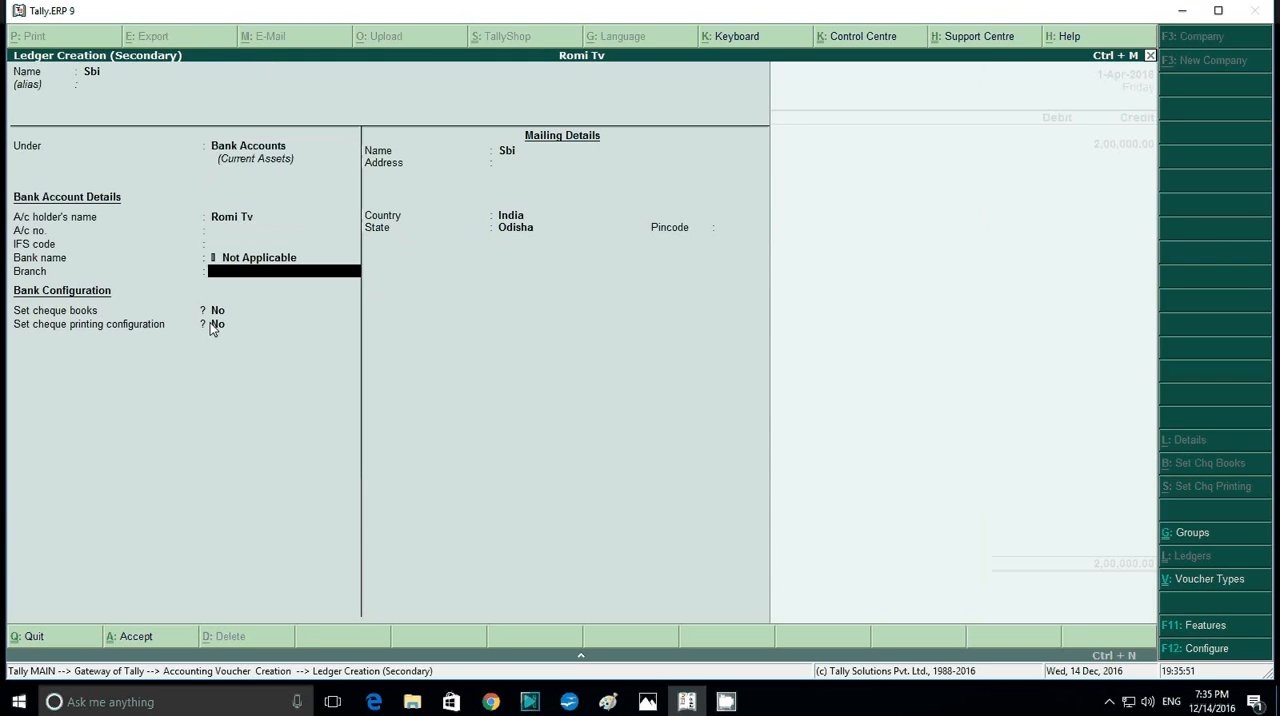
key(Return)
key(Return)
key(Return)
key(Return)
key(Return)
key(Return)
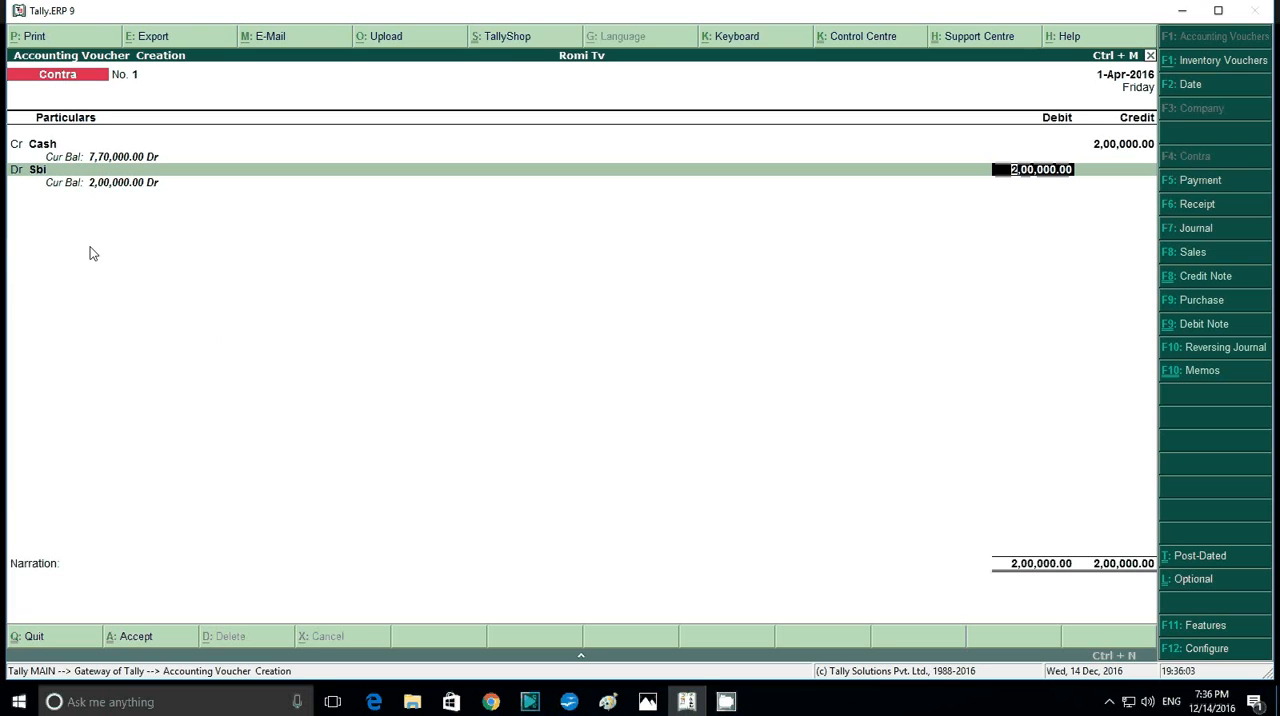
- Debit Sbi with 2,00,000, leave the cash denominations blank, and save the contra voucher without a narration
key(Return)
key(Return)
key(Return)
key(Return)
key(Return)
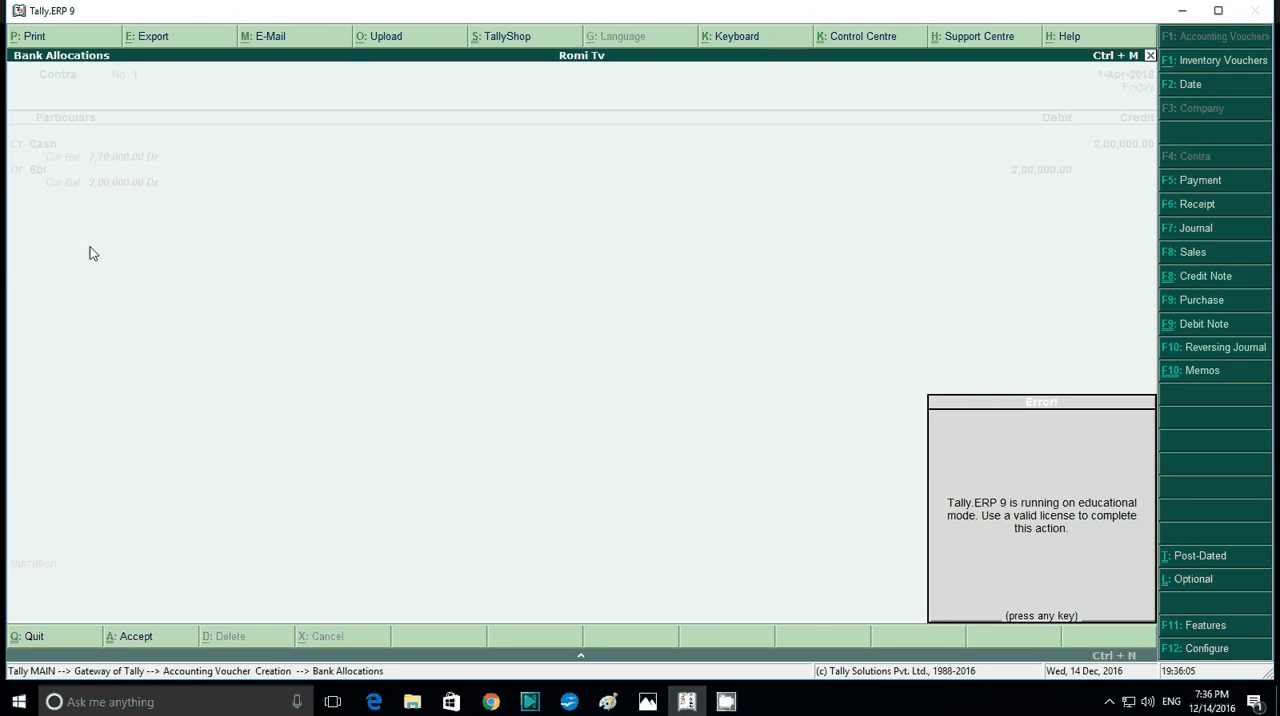
key(Return)
key(Return)
key(Return)
key(Return)
key(Return)
key(Return)
key(Return)
key(Return)
key(Return)
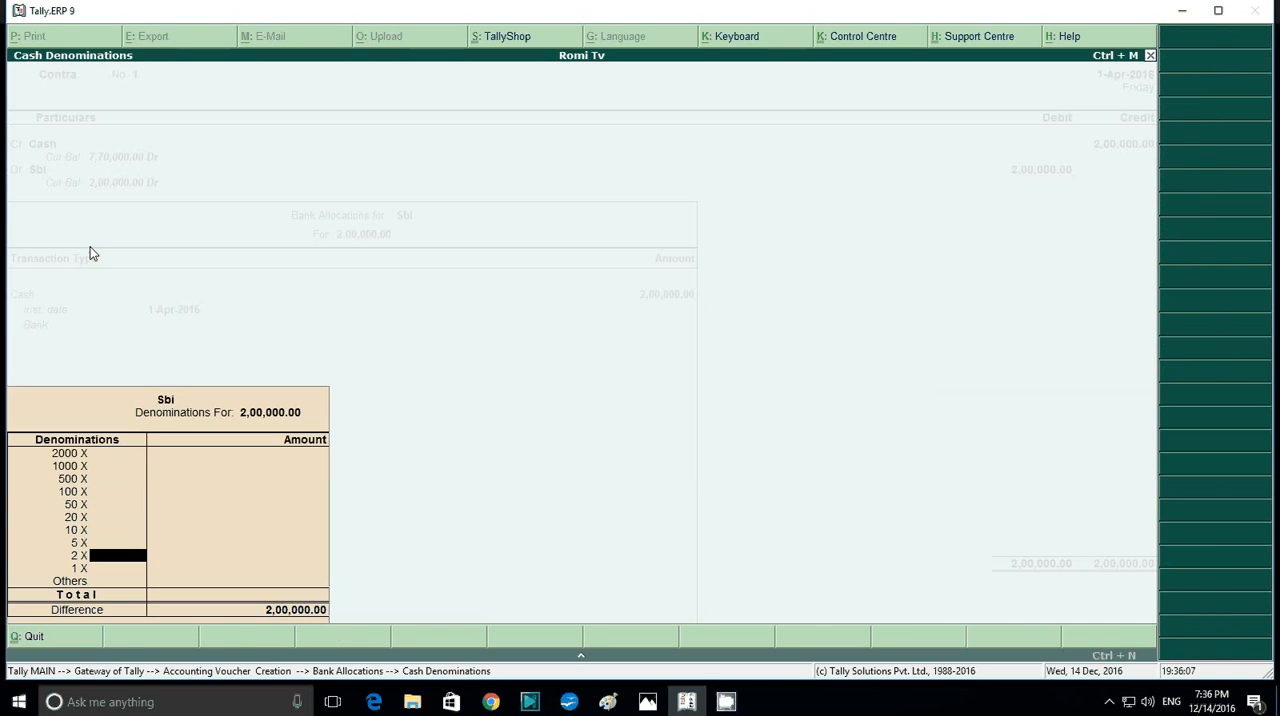
key(Return)
key(Return)
key(Return)
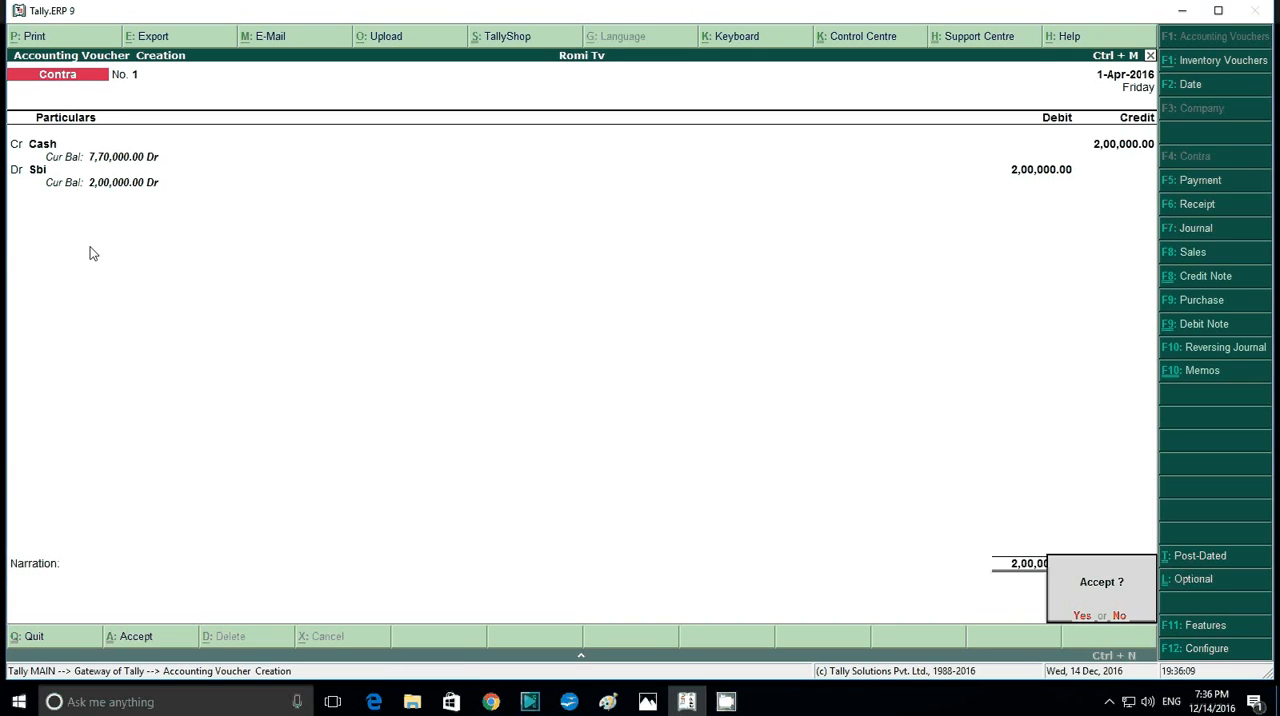
key(Return)
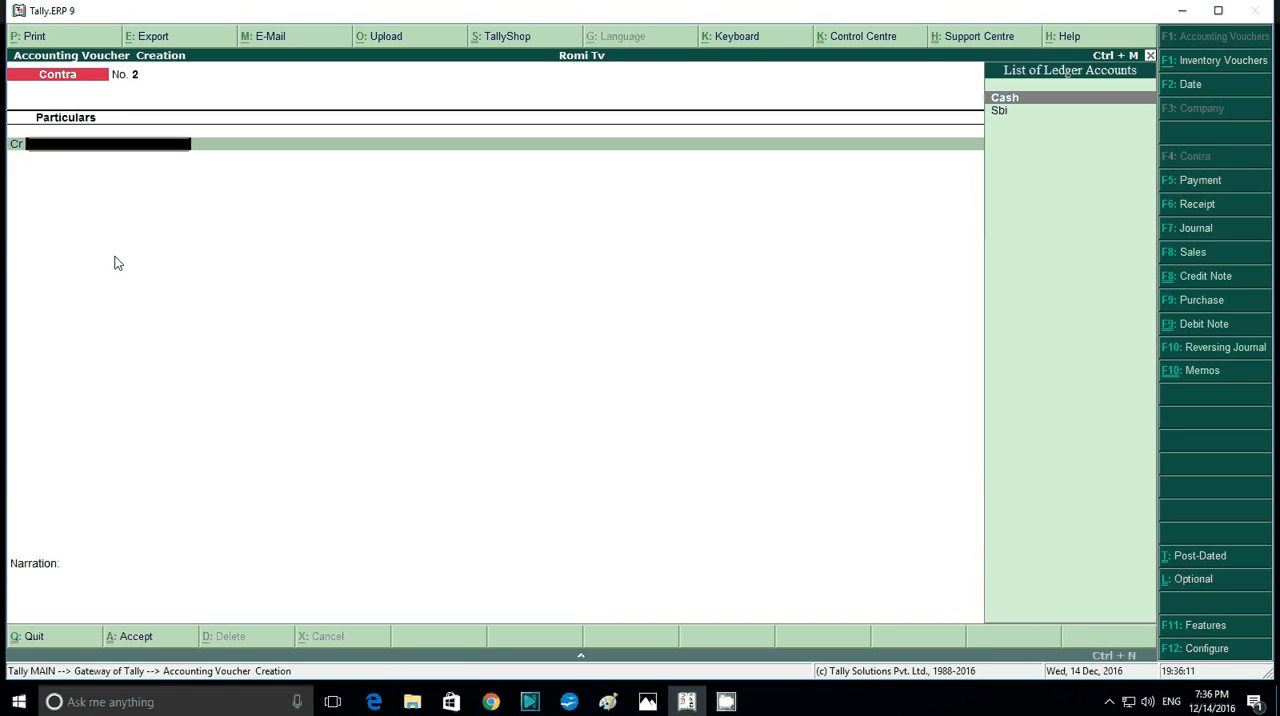
- Check the credit purchase of the printer in the question image and open a journal voucher in Tally.ERP 9
click(650, 704)
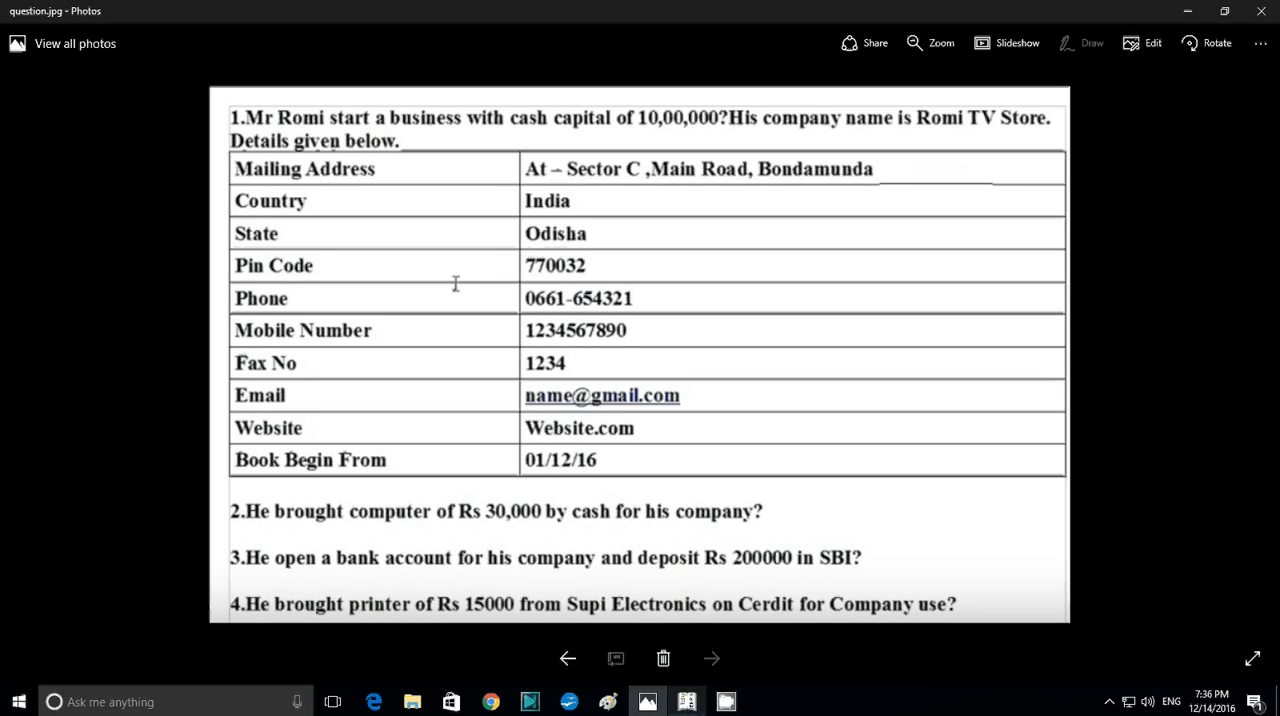
click(686, 702)
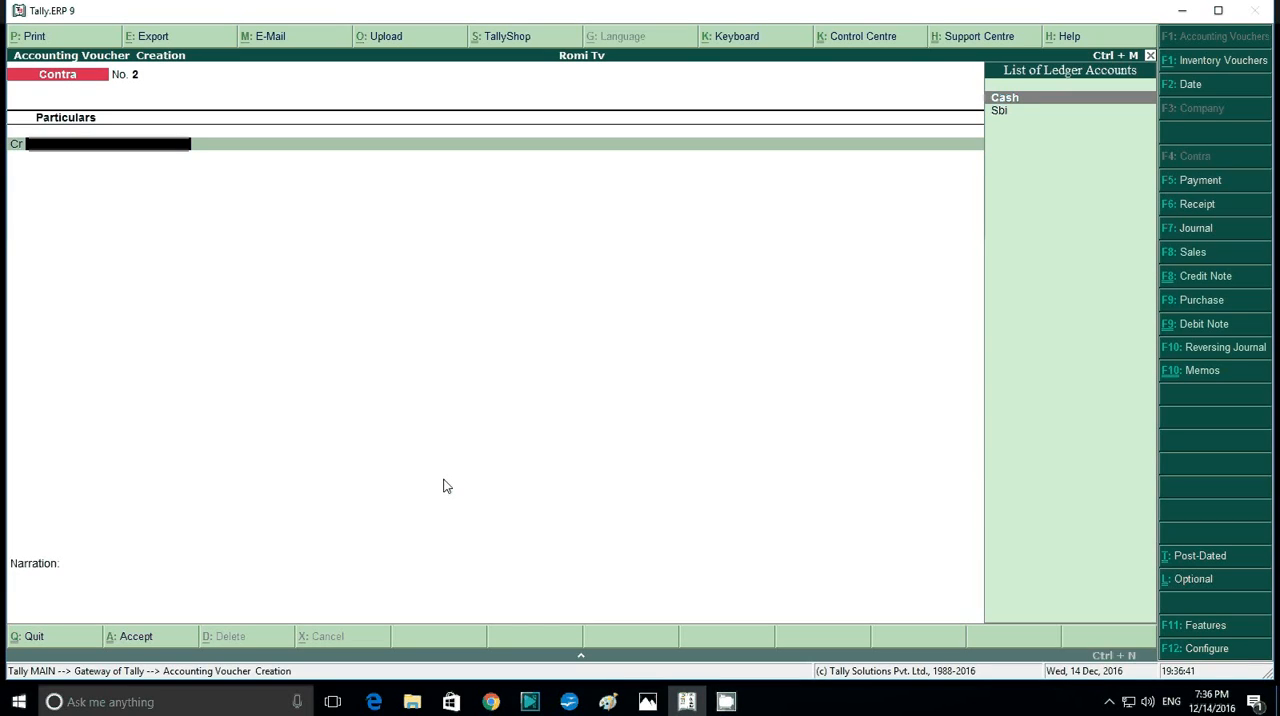
key(F7)
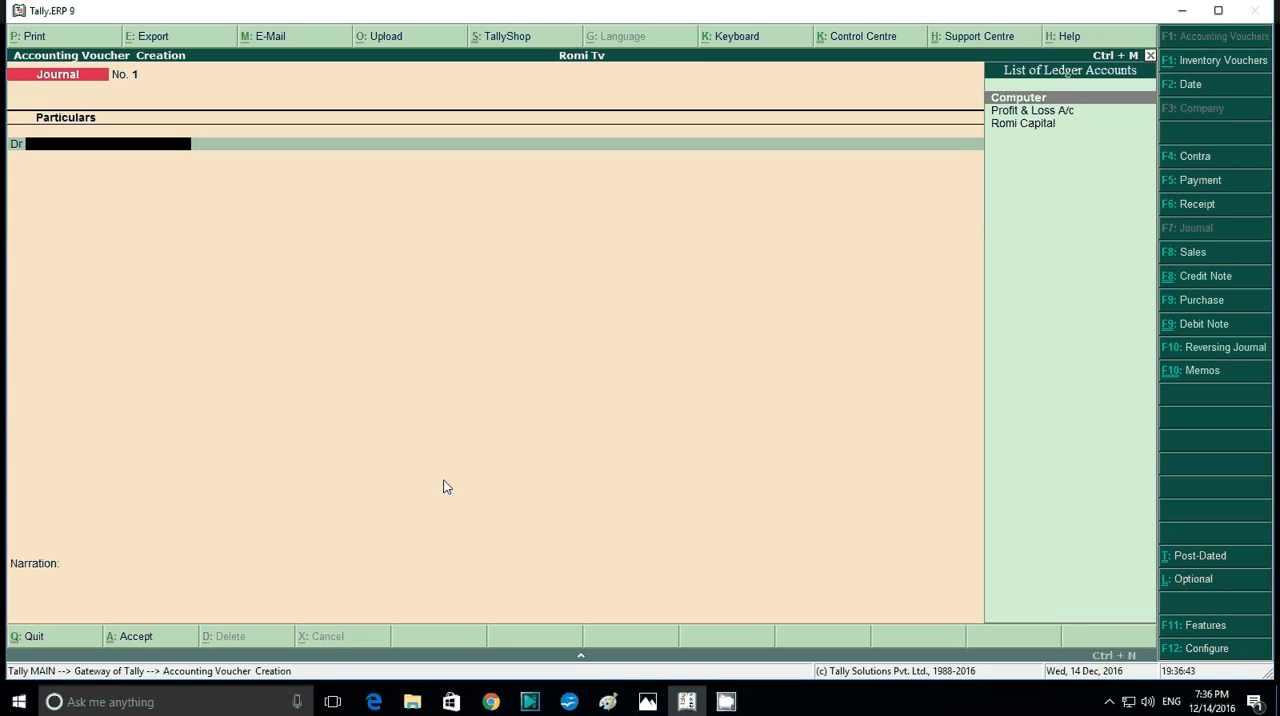
click(684, 698)
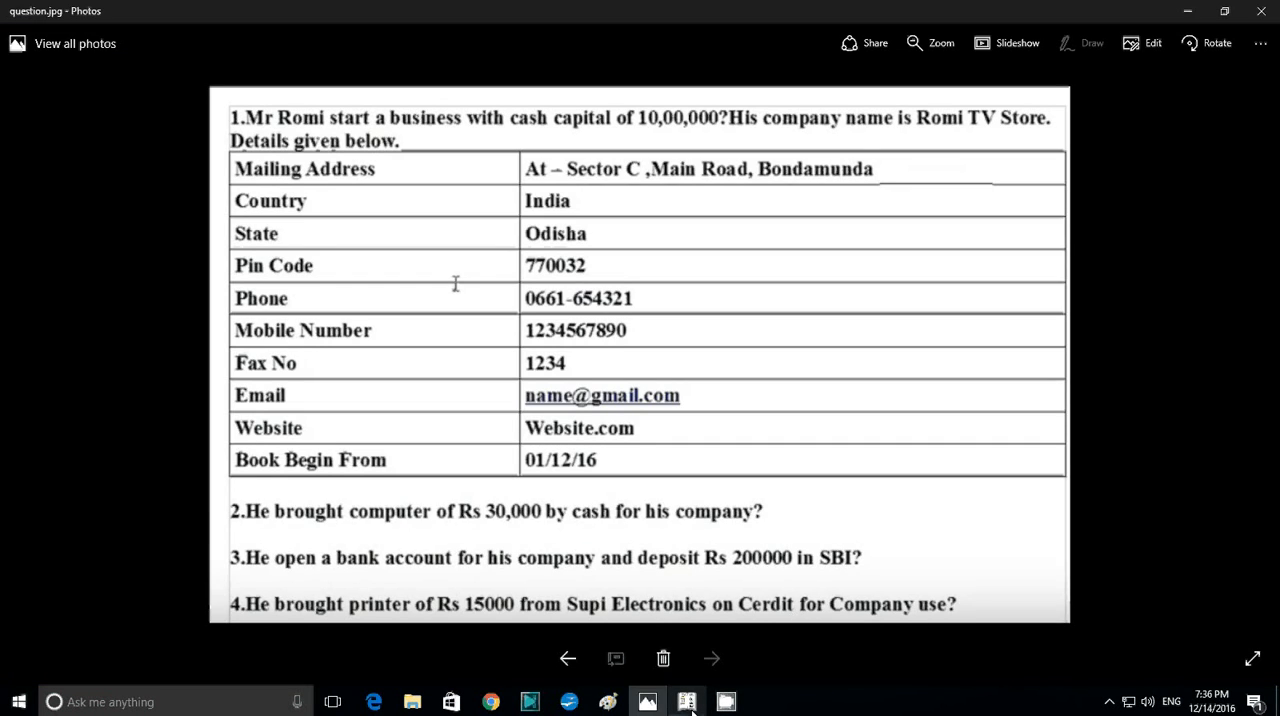
click(690, 707)
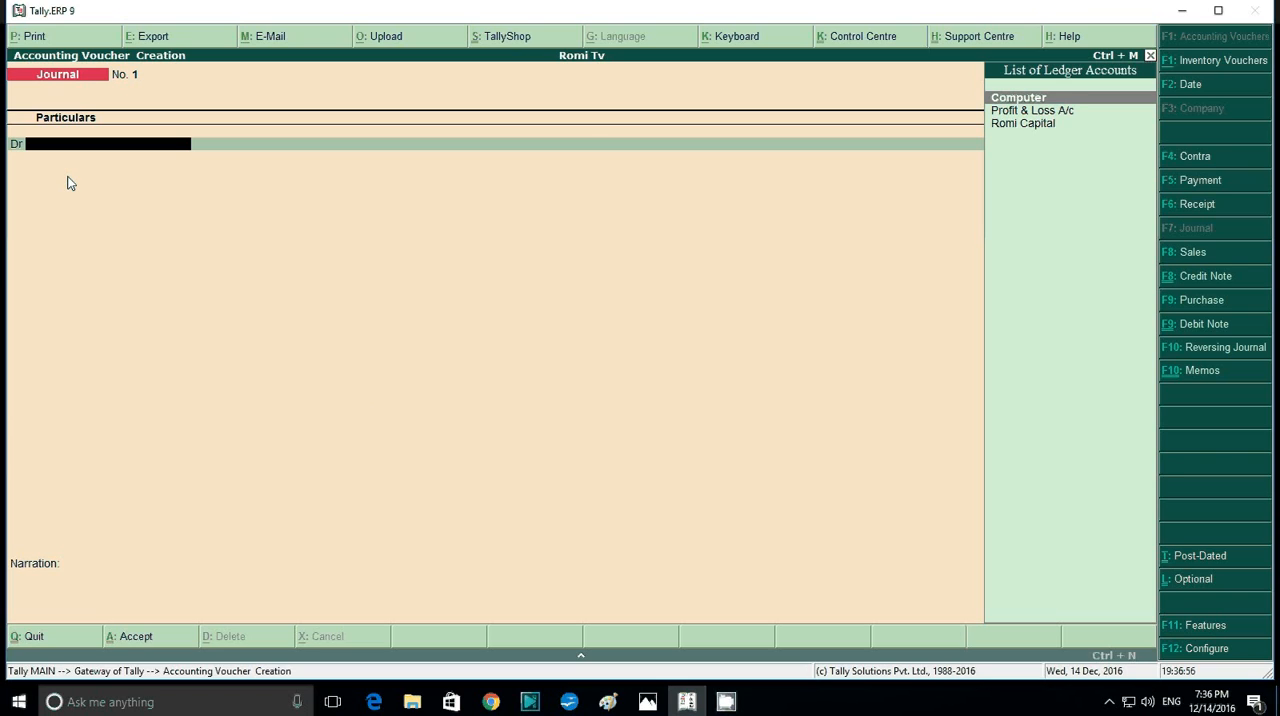
- Create a ledger named Printer under Fixed Assets from the journal voucher's debit line, keeping the default details
key(alt+c)
text(Pr)
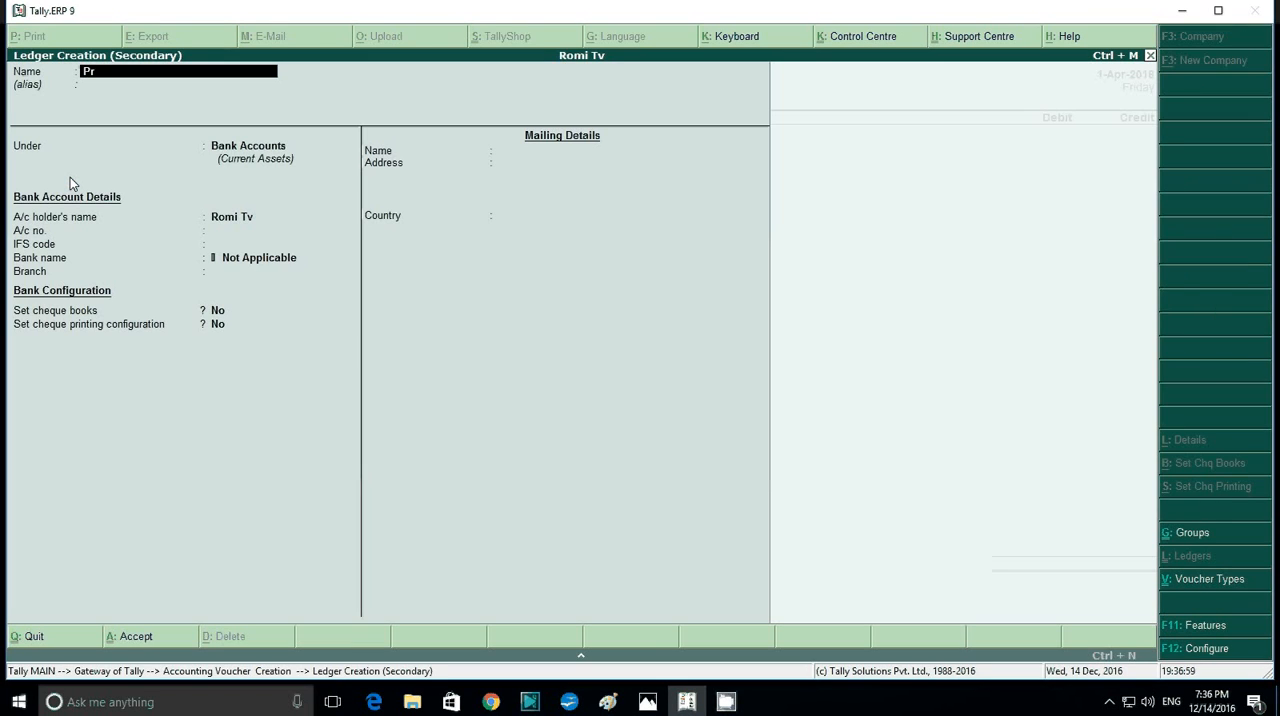
text(inter)
key(Return)
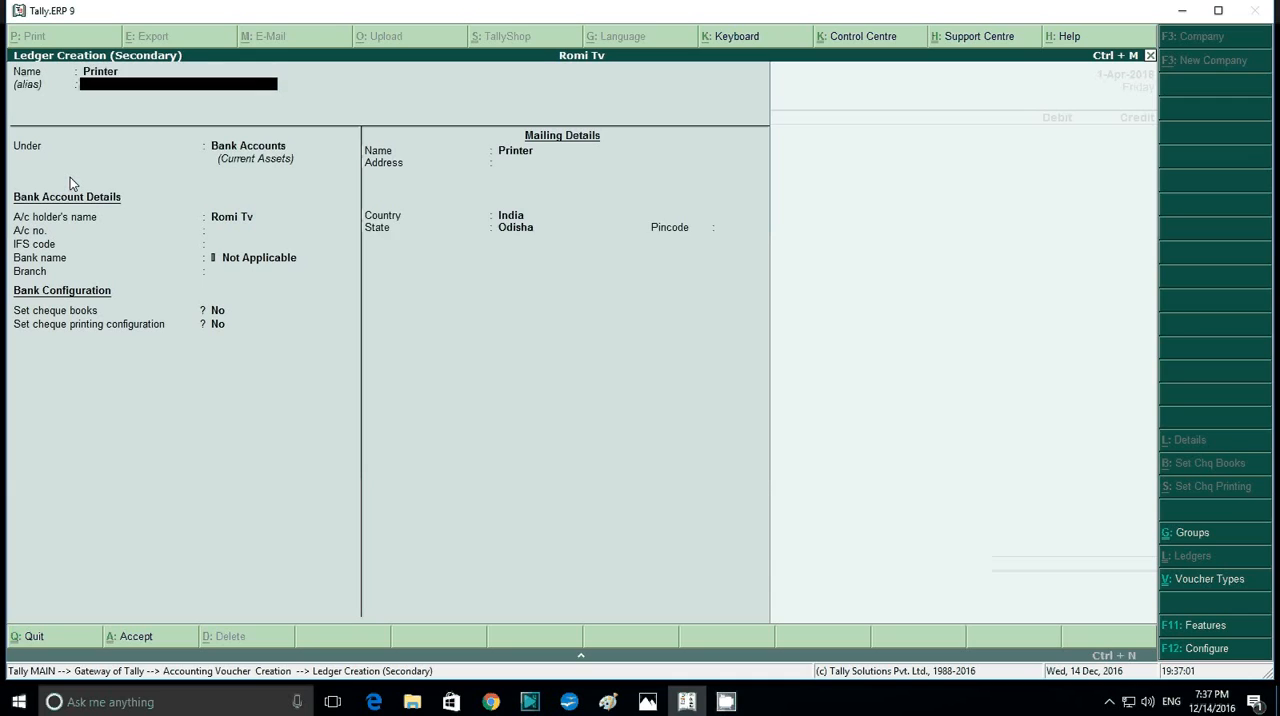
key(Return)
text(F)
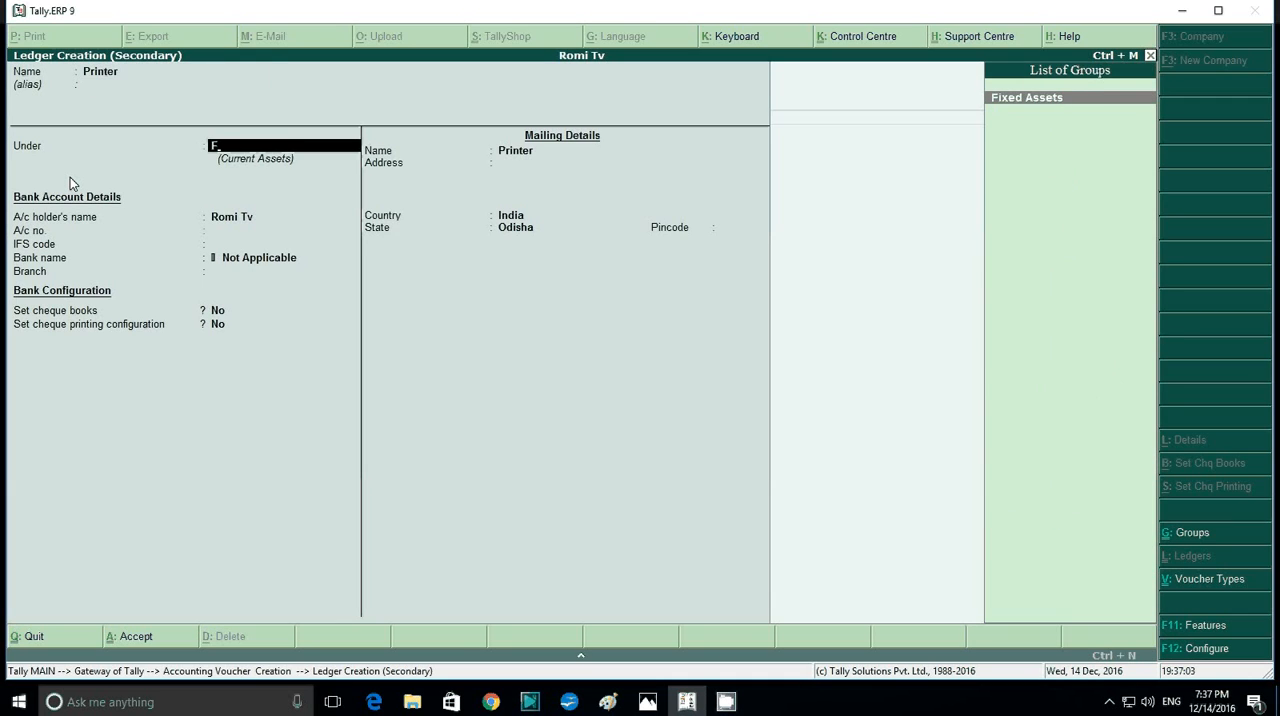
key(Return)
key(Return)
key(Return)
key(Return)
key(Return)
key(Return)
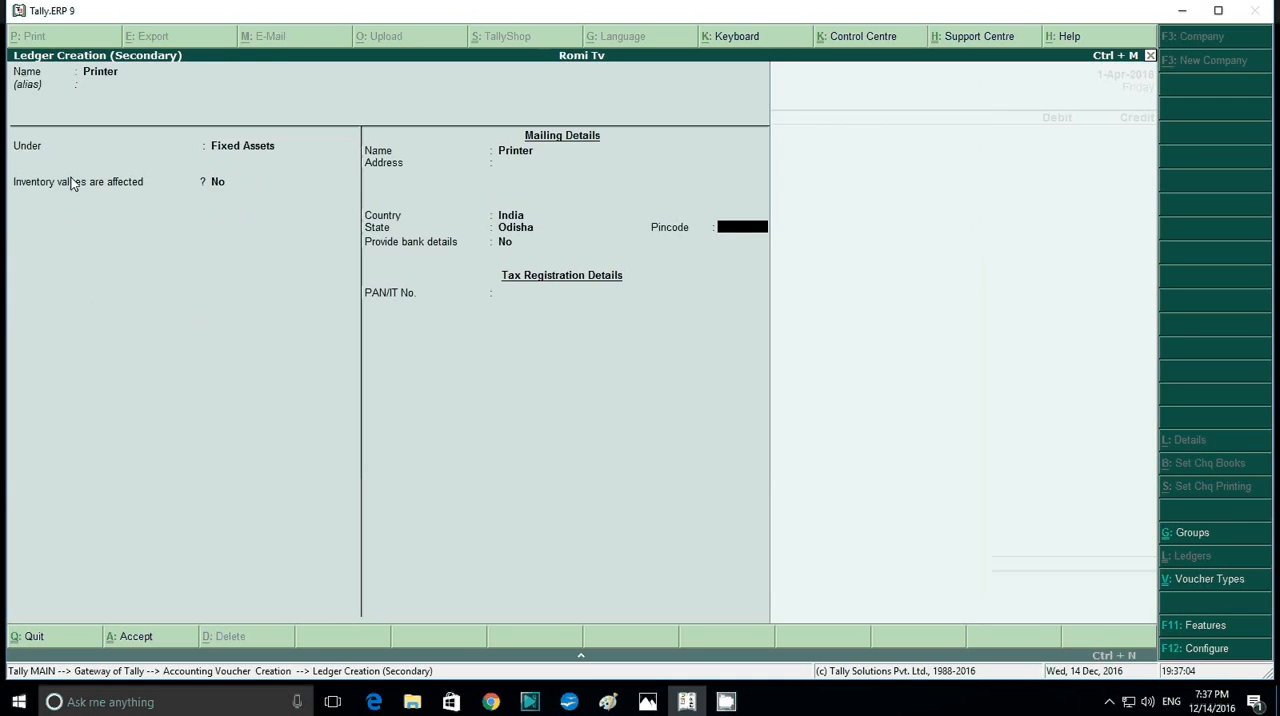
key(Return)
key(Return)
key(Return)
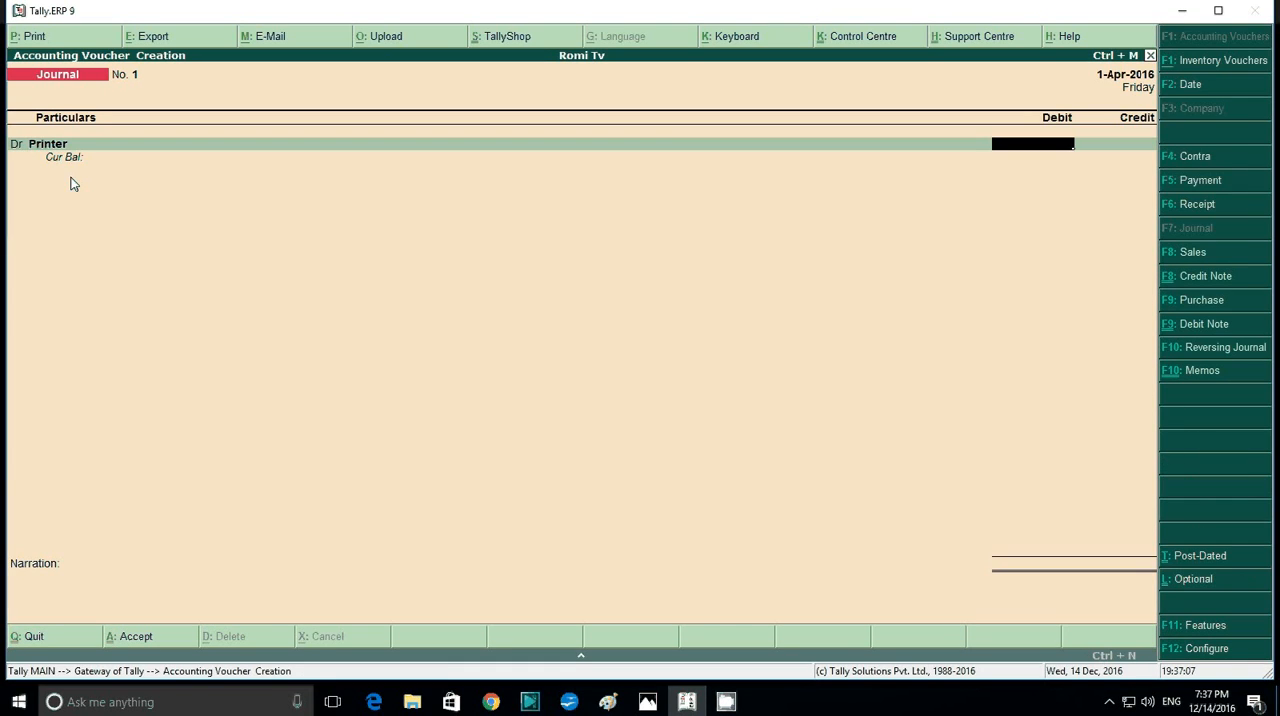
- Check the printer's price in the question image and debit Printer with 15,000 in the journal voucher
click(648, 702)
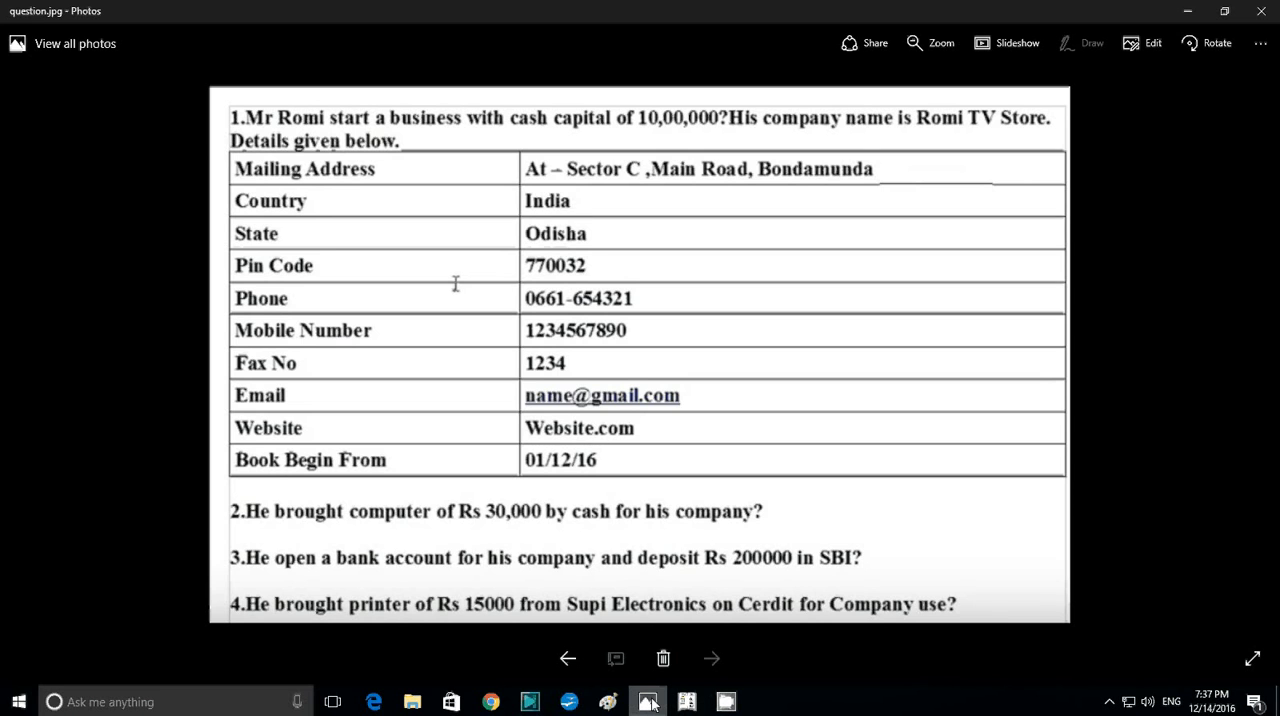
click(648, 702)
text(15,00)
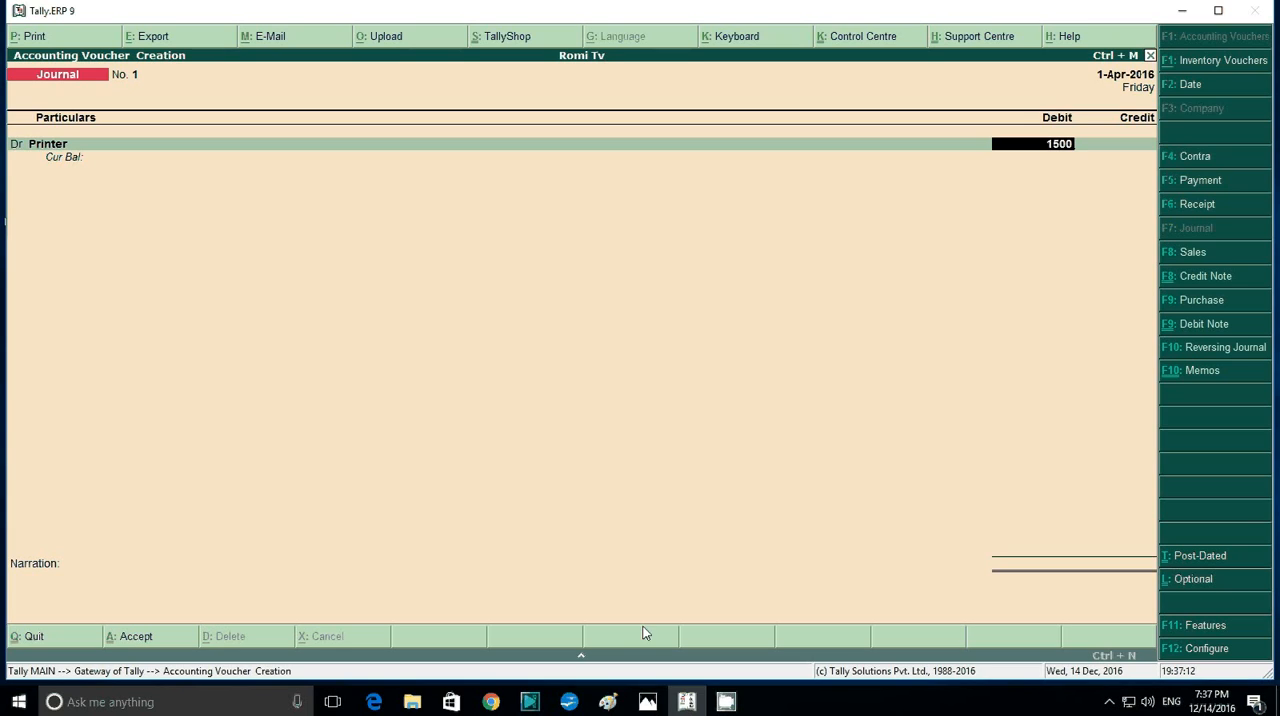
text(0)
key(Return)
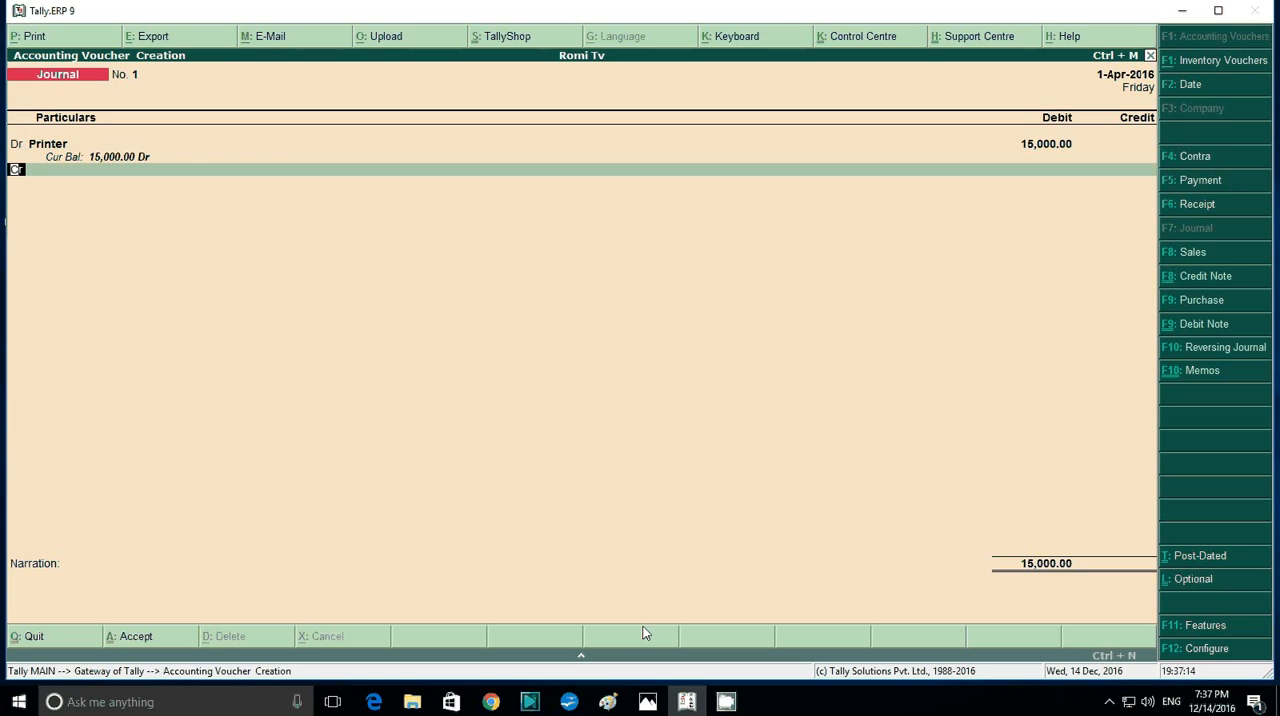
key(Return)
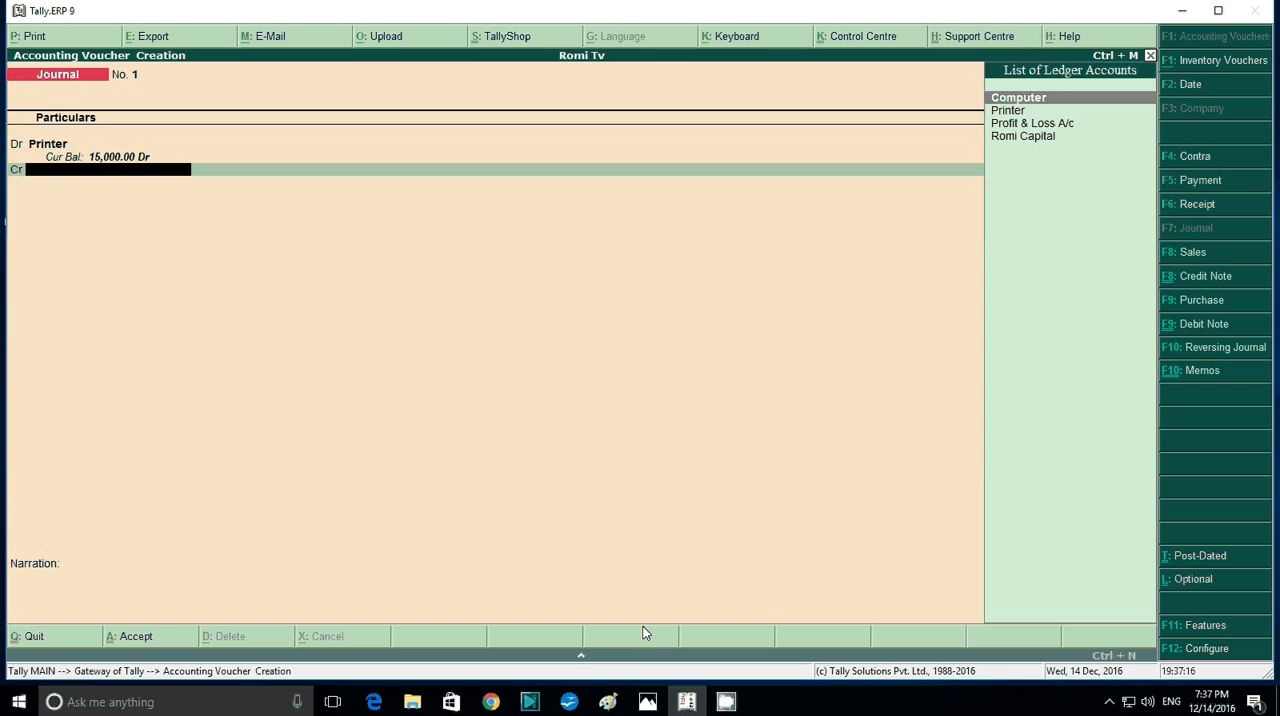
- Check the supplier in the question image and start a ledger named Supi Electronic from the journal voucher's credit line
click(654, 705)
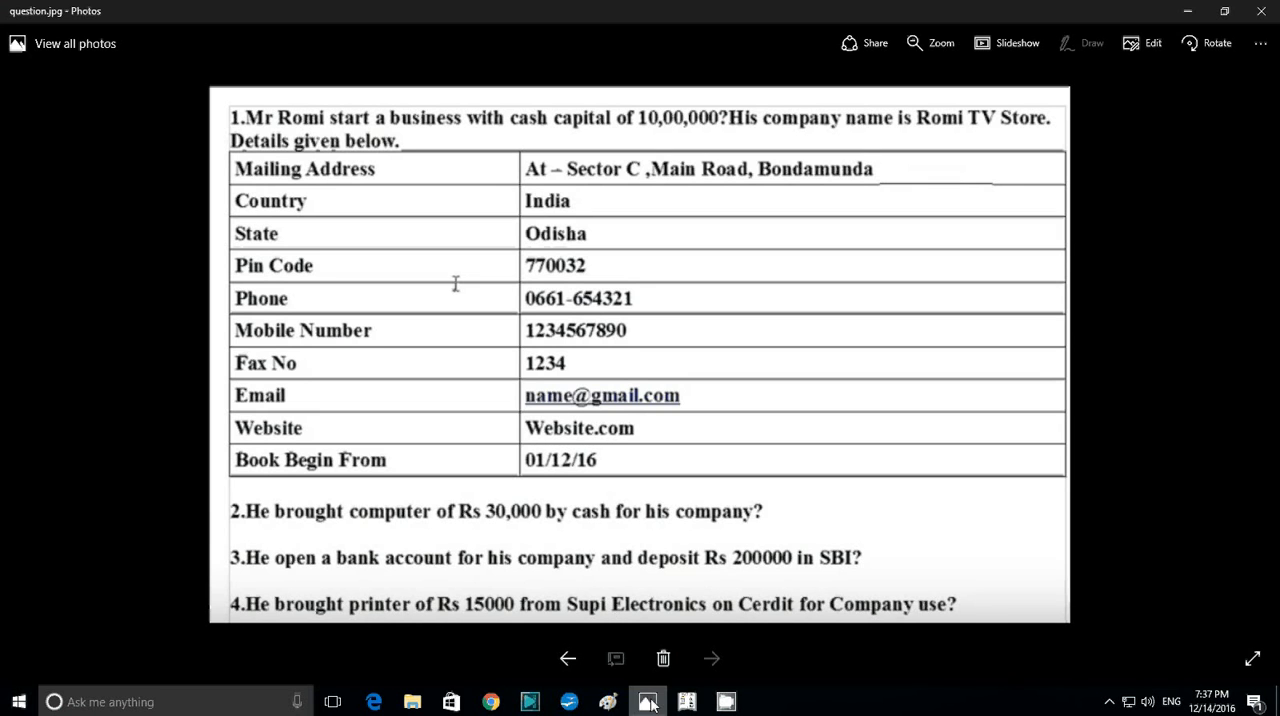
key(alt+Tab)
key(alt+c)
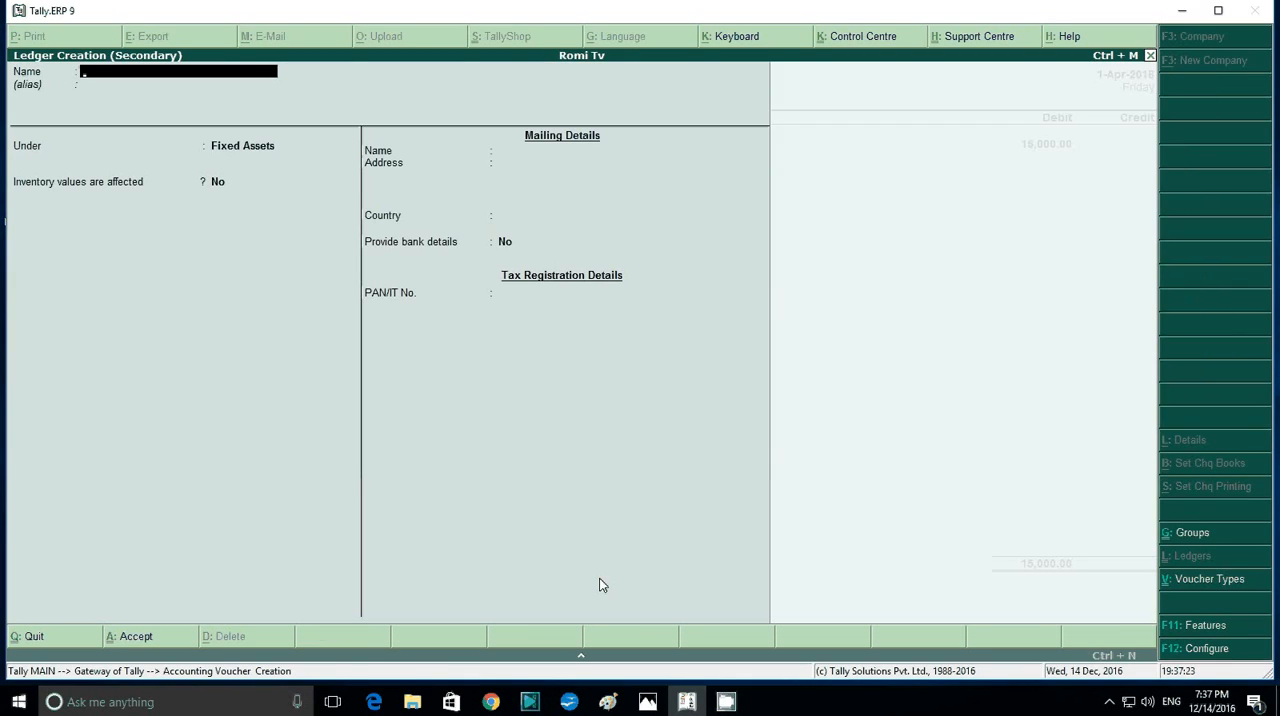
text(Supi)
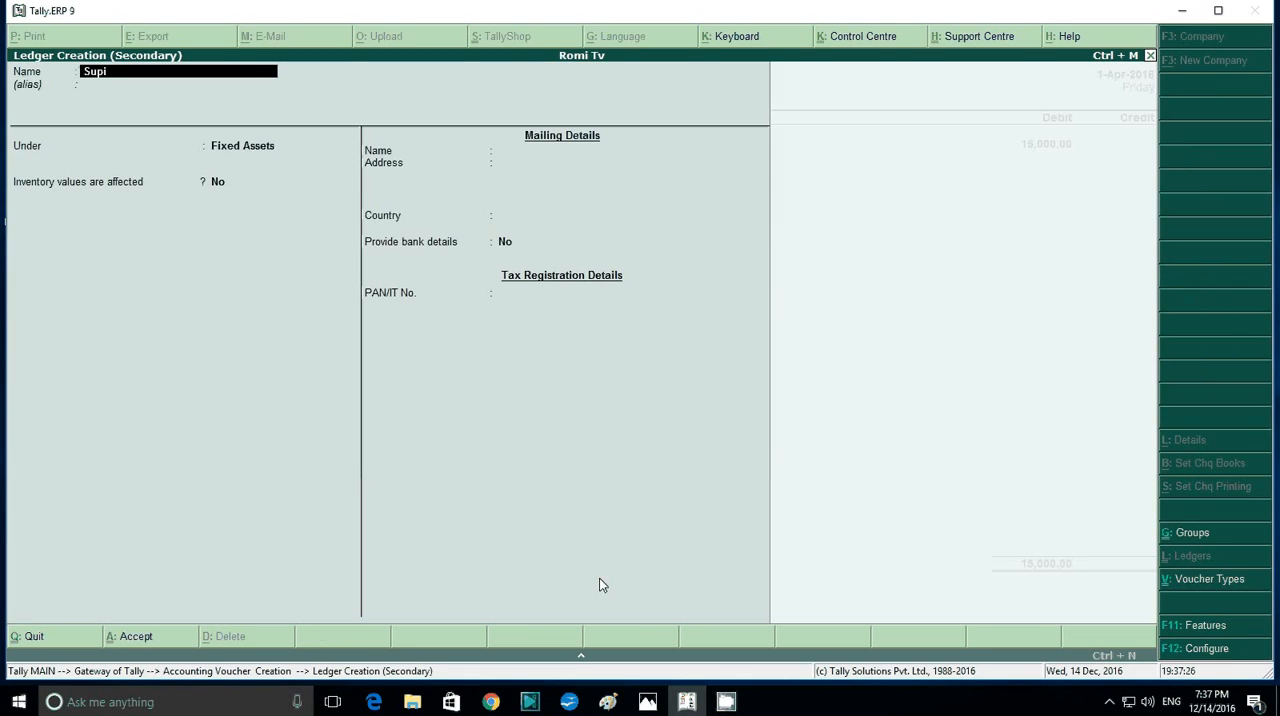
text( electronic)
key(Return)
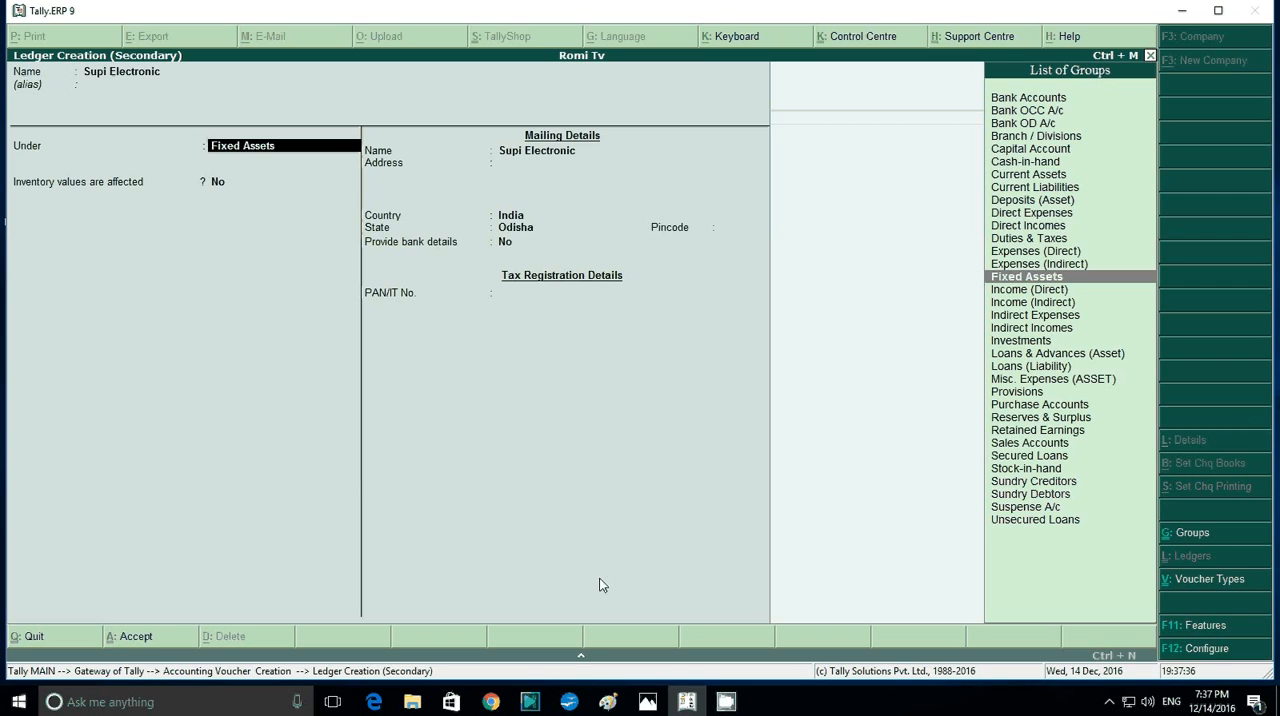
- Place the Supi Electronic ledger under Sundry Creditors and save it with bill-by-bill balances and the other default details
key(Down)
key(Down)
key(Down)
key(Down)
key(Down)
key(Down)
key(Down)
key(Down)
key(Down)
key(Down)
key(Down)
key(Down)
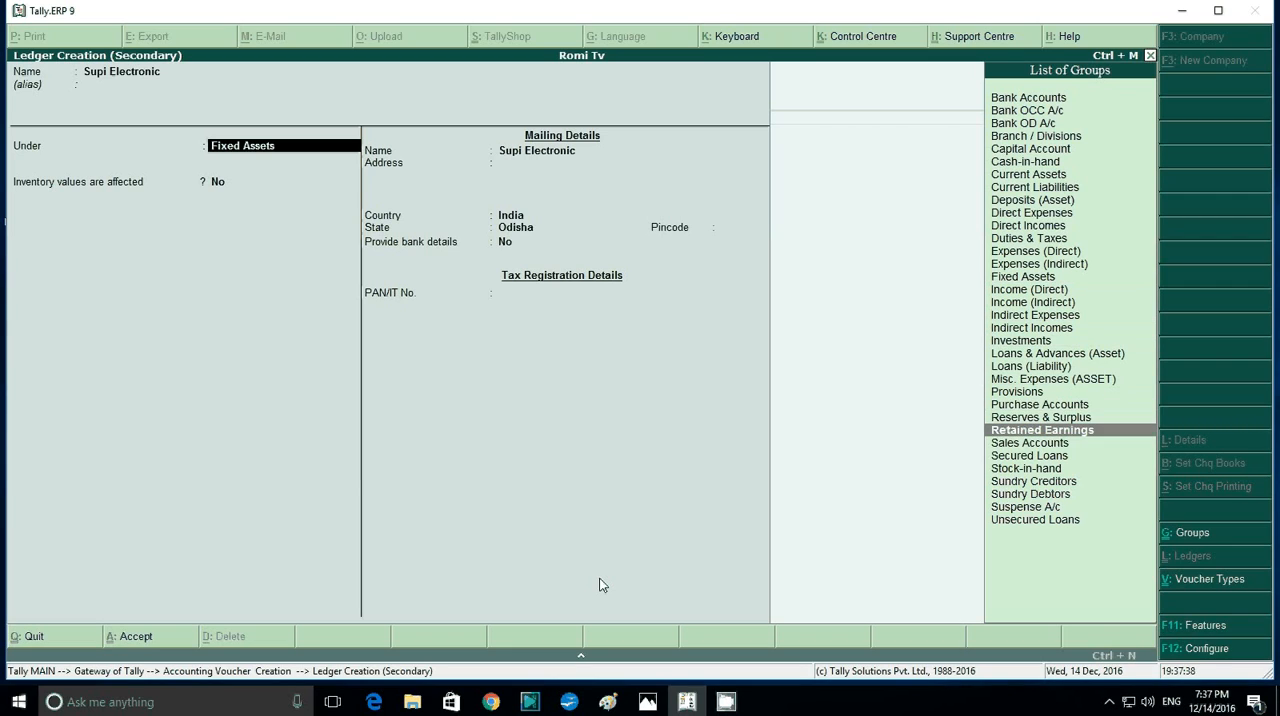
key(Down)
key(Down)
key(Down)
key(Down)
key(Return)
key(Return)
key(Return)
key(Return)
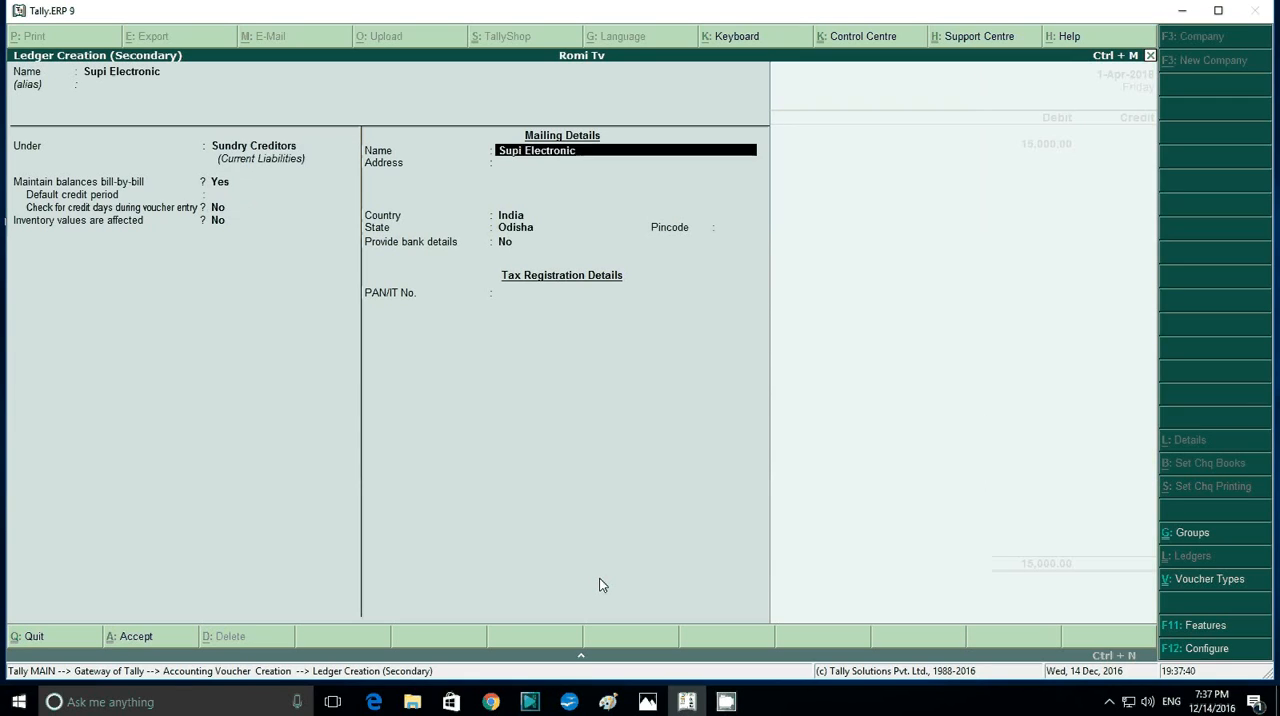
key(Return)
key(Return)
key(Return)
key(Return)
key(Return)
- Credit Supi Electronic with 15,000 as an On Account reference and save the journal voucher without a narration
key(Return)
key(Return)
key(Return)
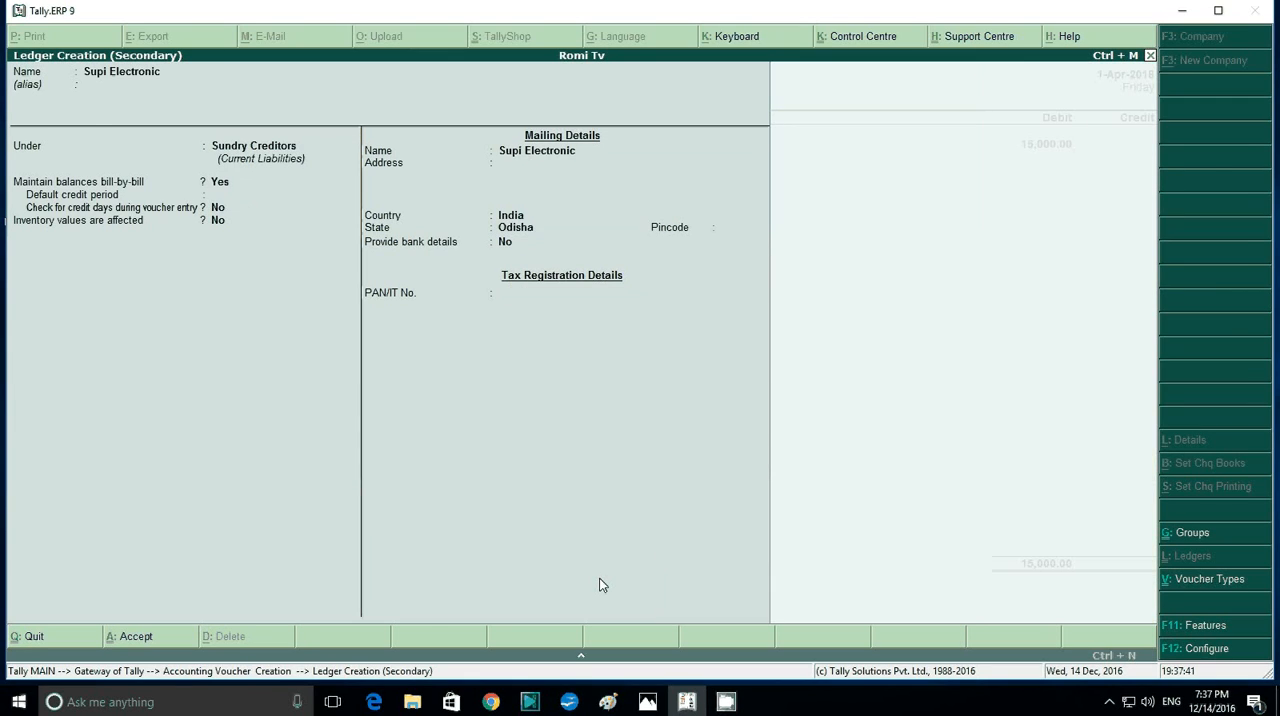
key(Return)
key(Return)
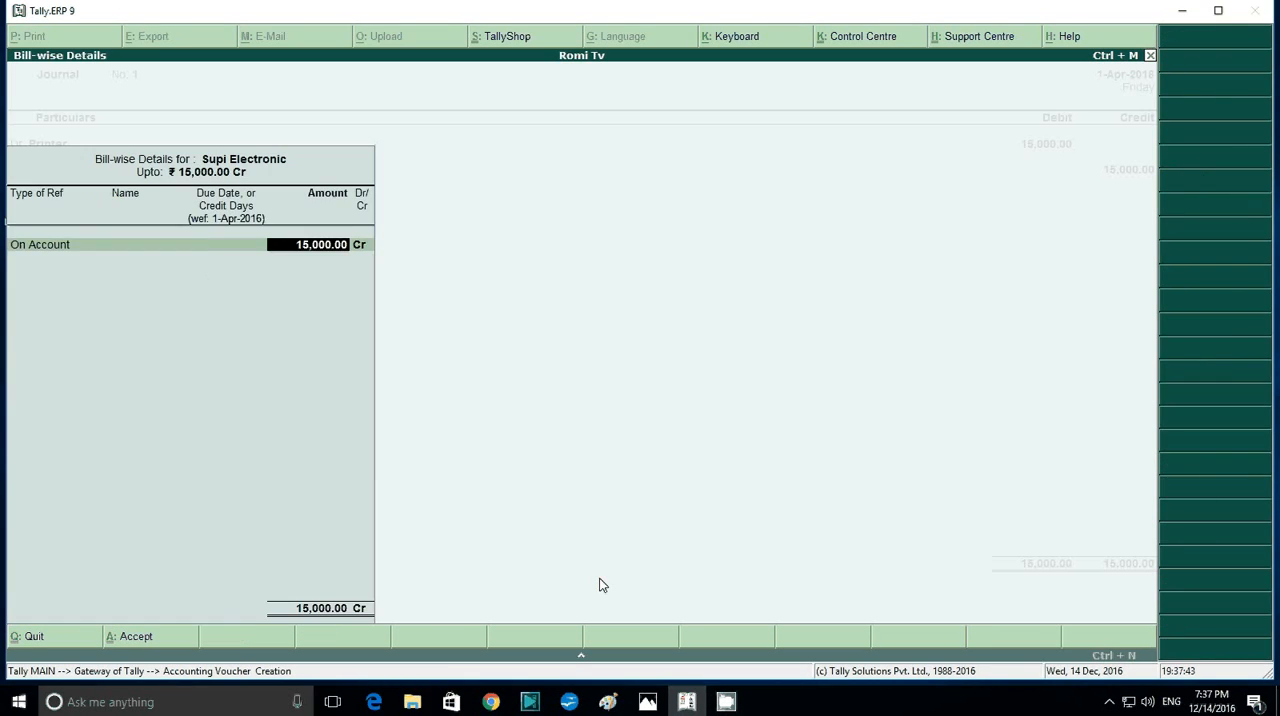
key(Return)
key(Return)
key(Return)
key(Return)
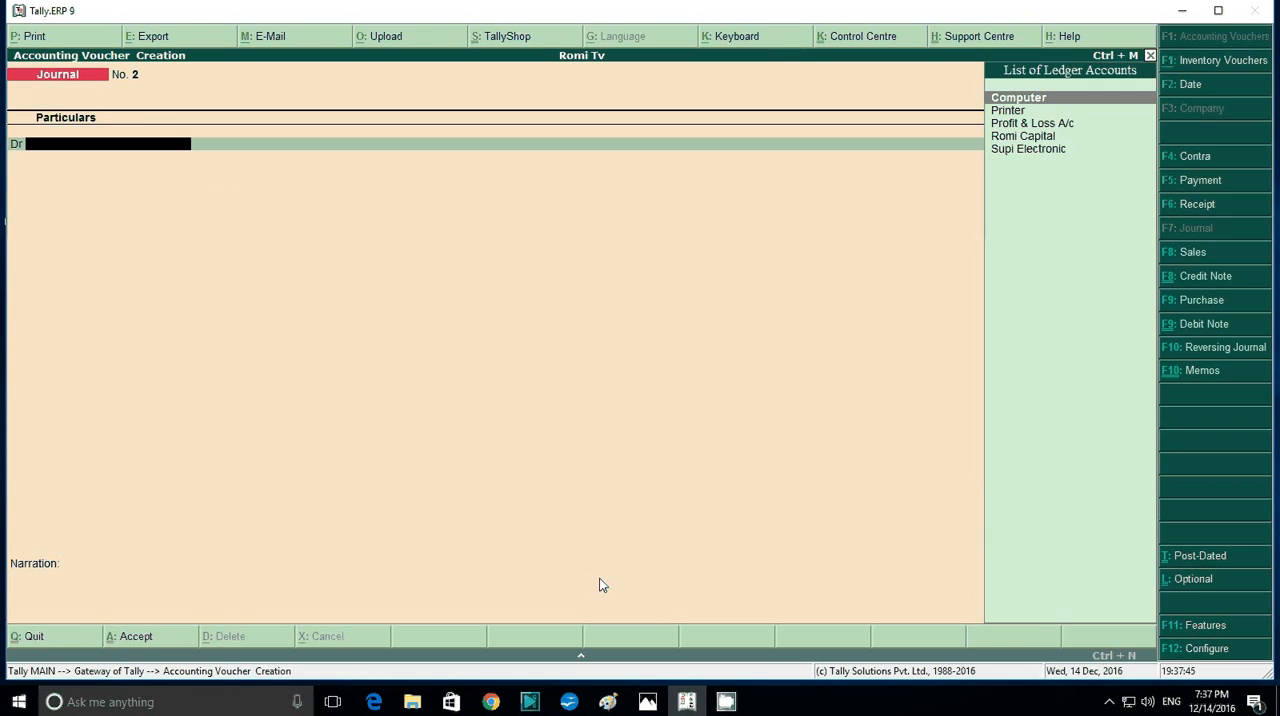
- Review the transactions in the question image and return to the journal voucher in Tally.ERP 9
click(647, 702)
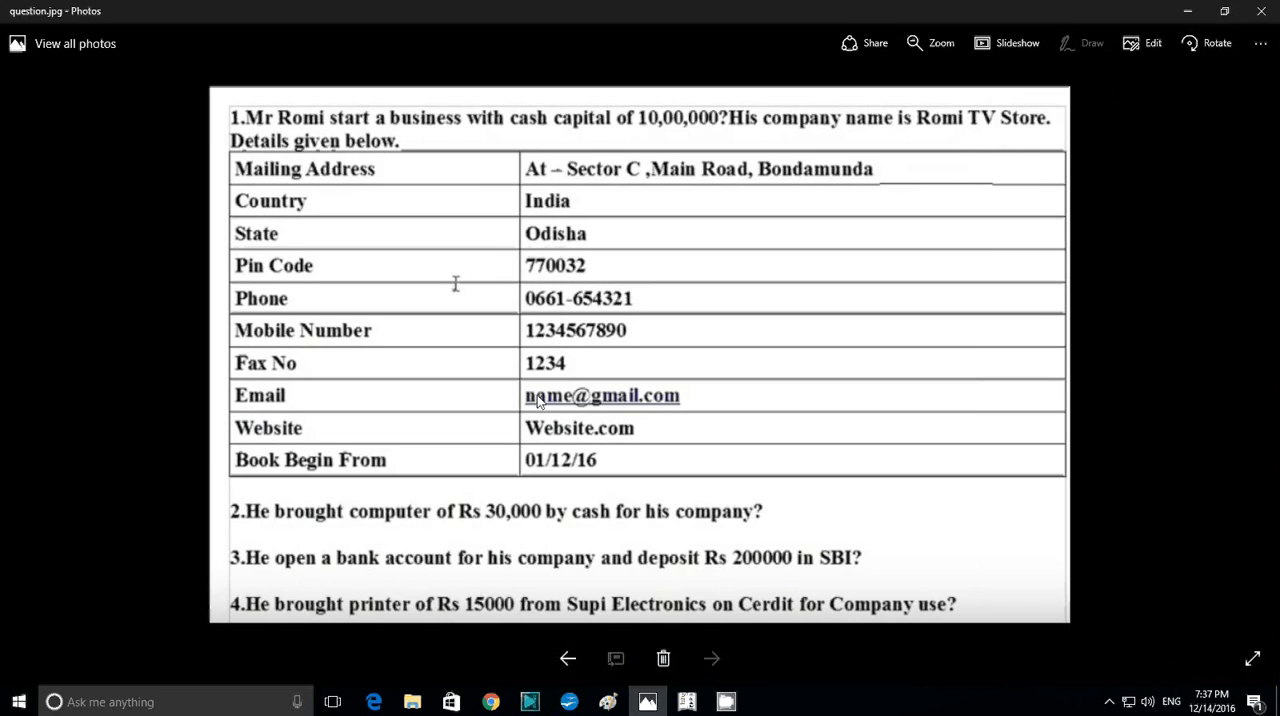
click(687, 702)
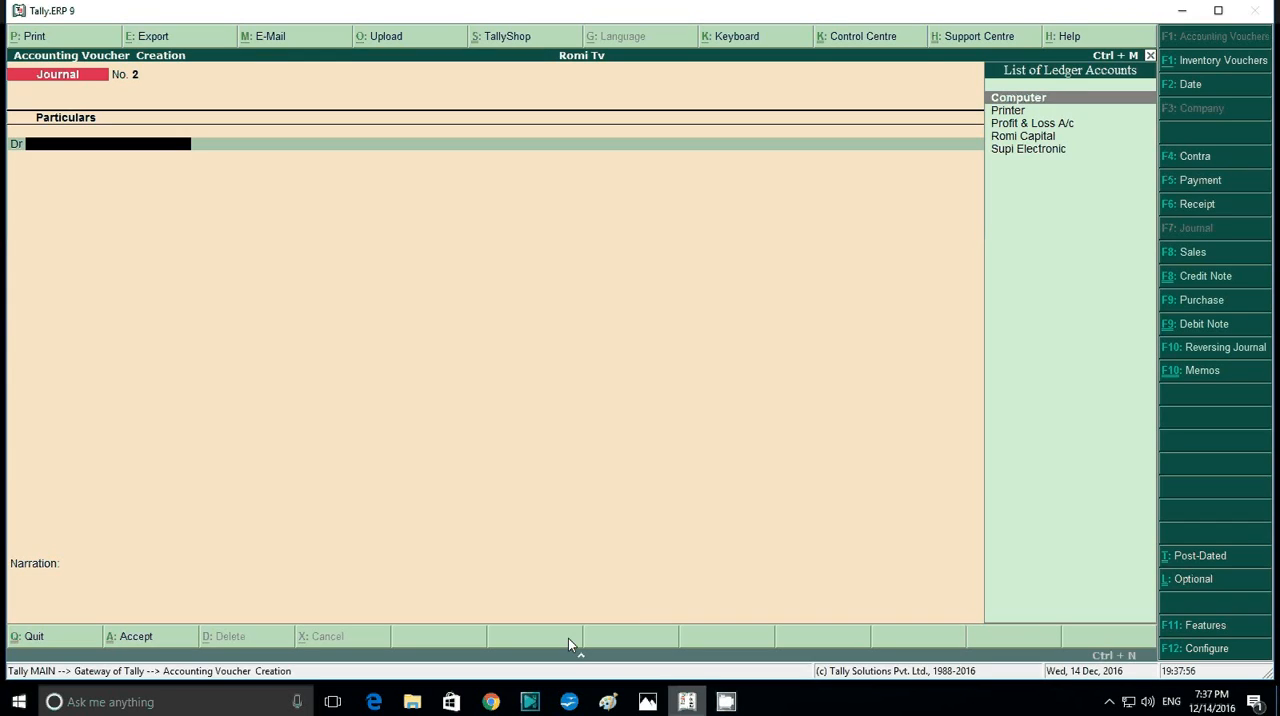